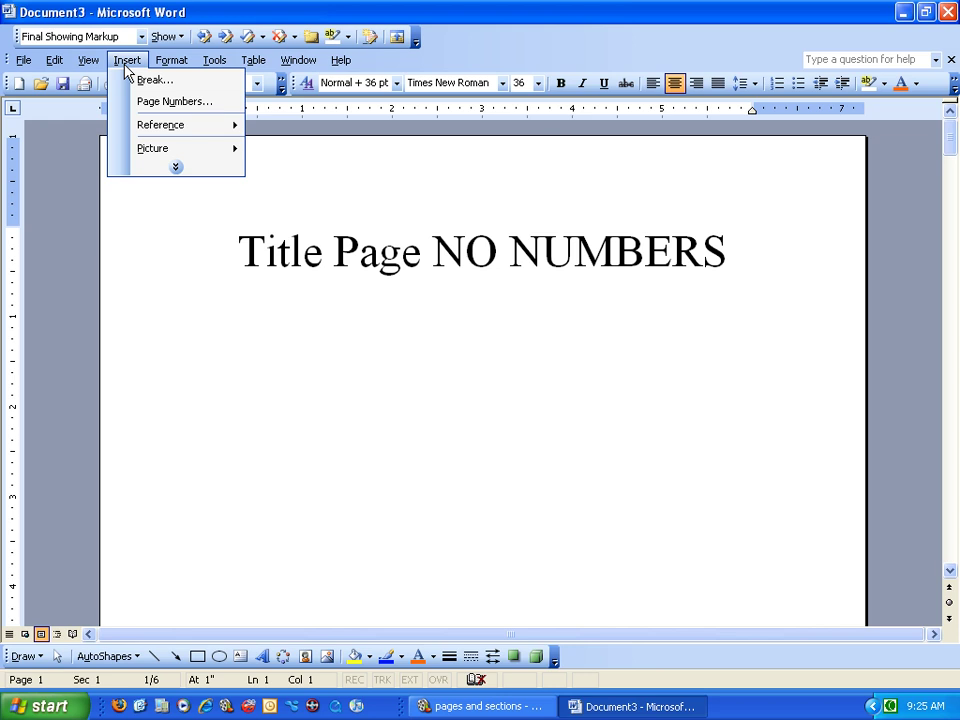
Review the page and section break types offered for insertion, without inserting a break
mouse_move(172, 60)
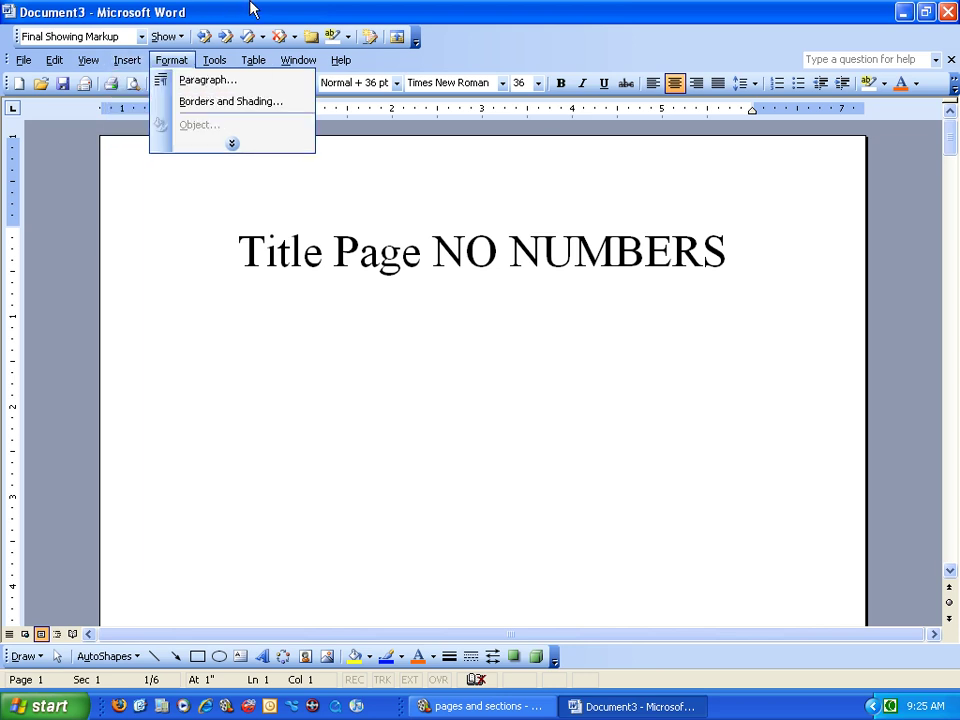
left_click(250, 10)
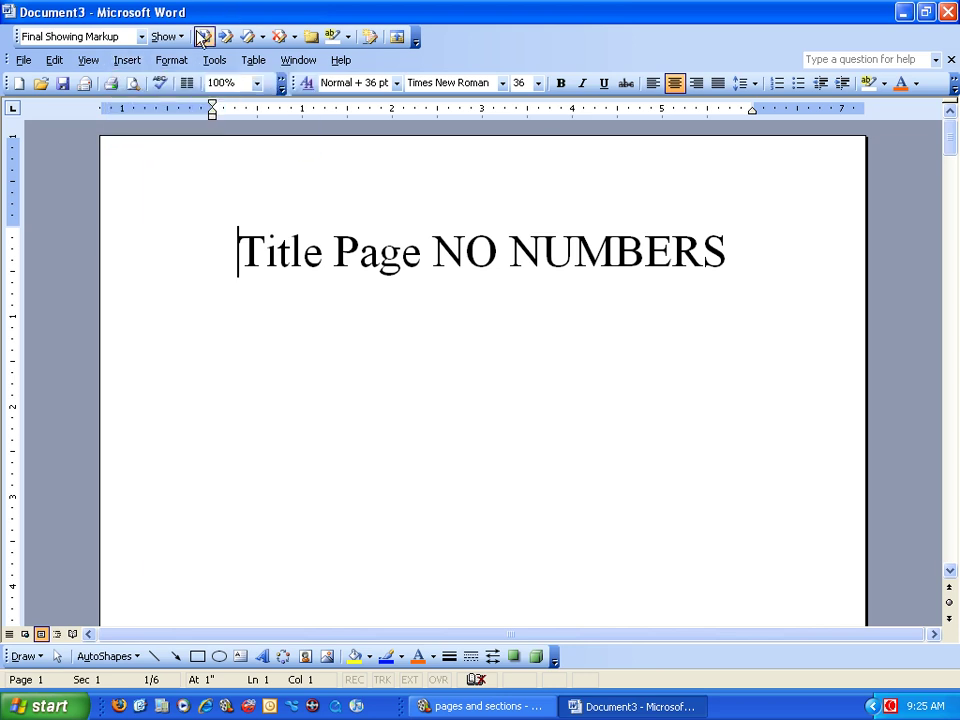
left_click(127, 62)
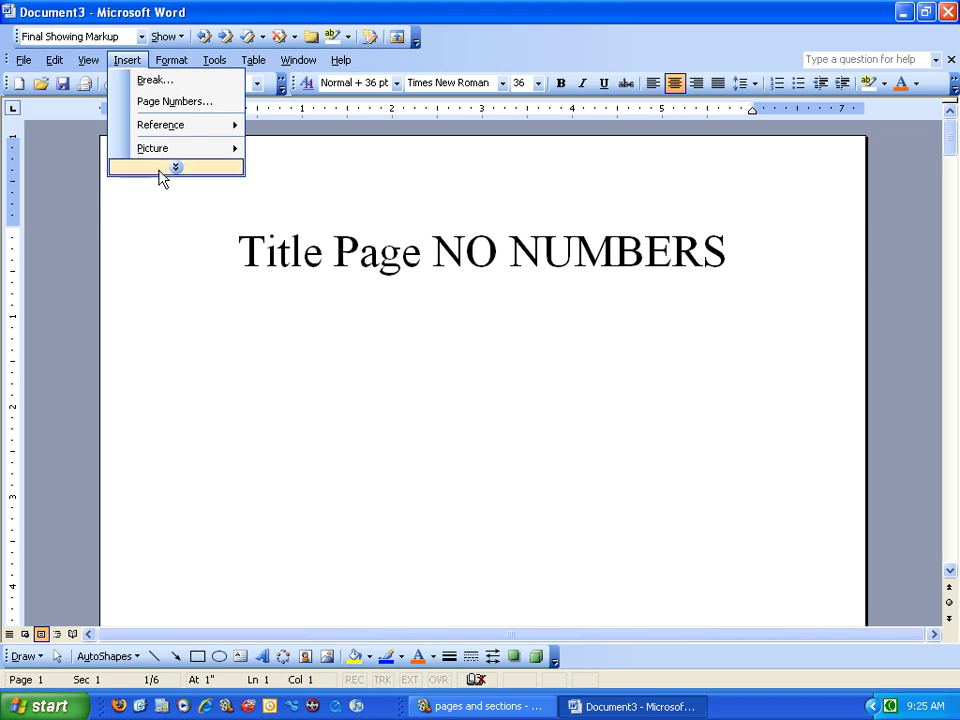
left_click(156, 80)
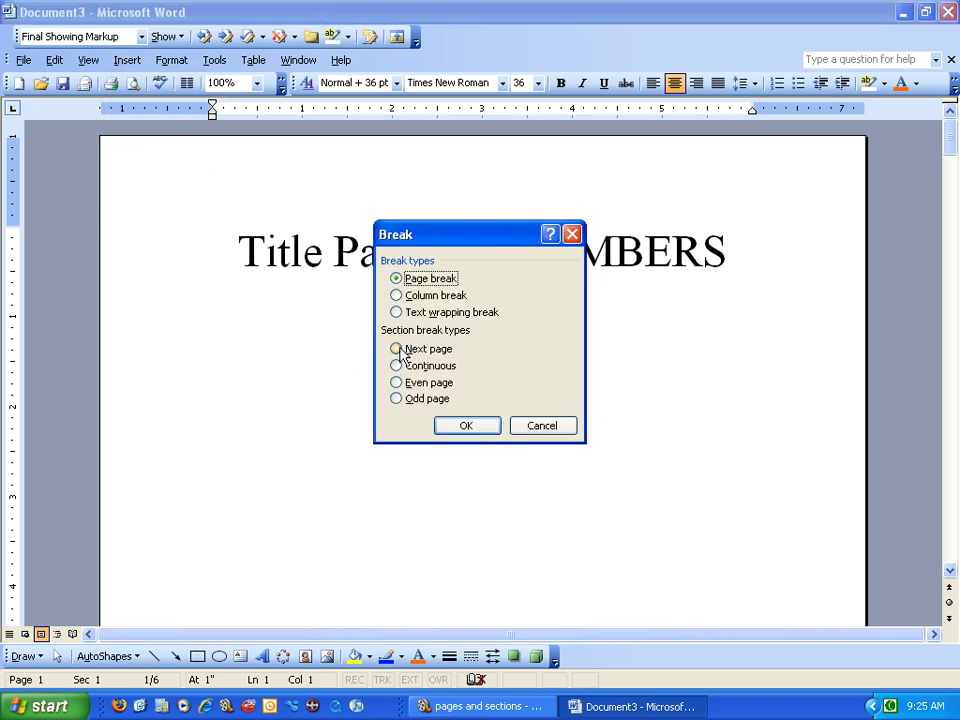
left_click(538, 426)
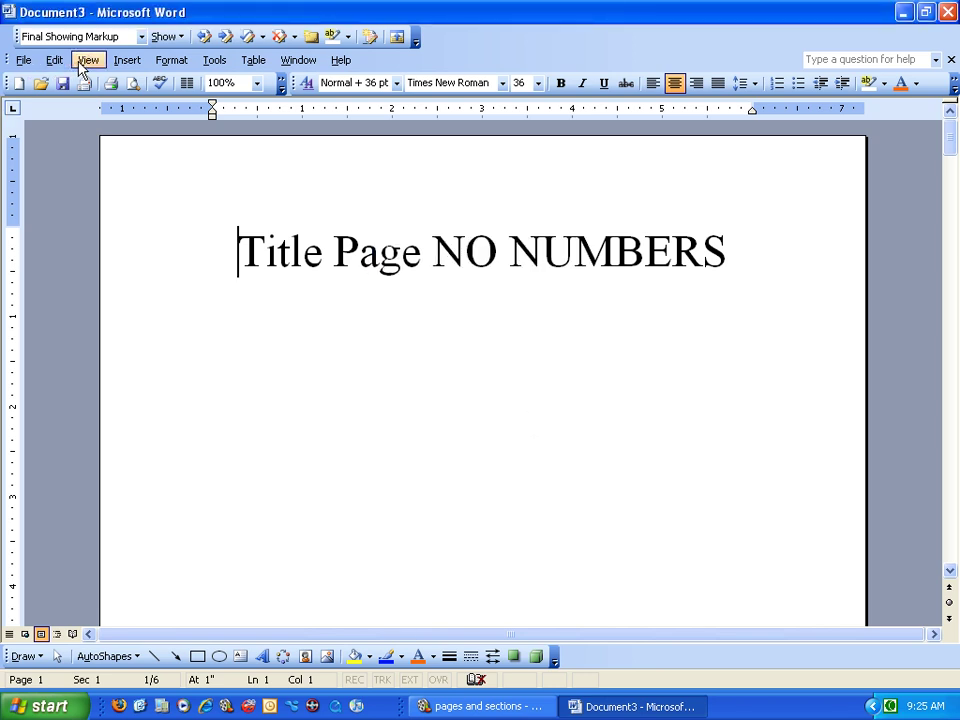
View the title page's header area and its header and footer tools, and return to the document body
left_click(78, 63)
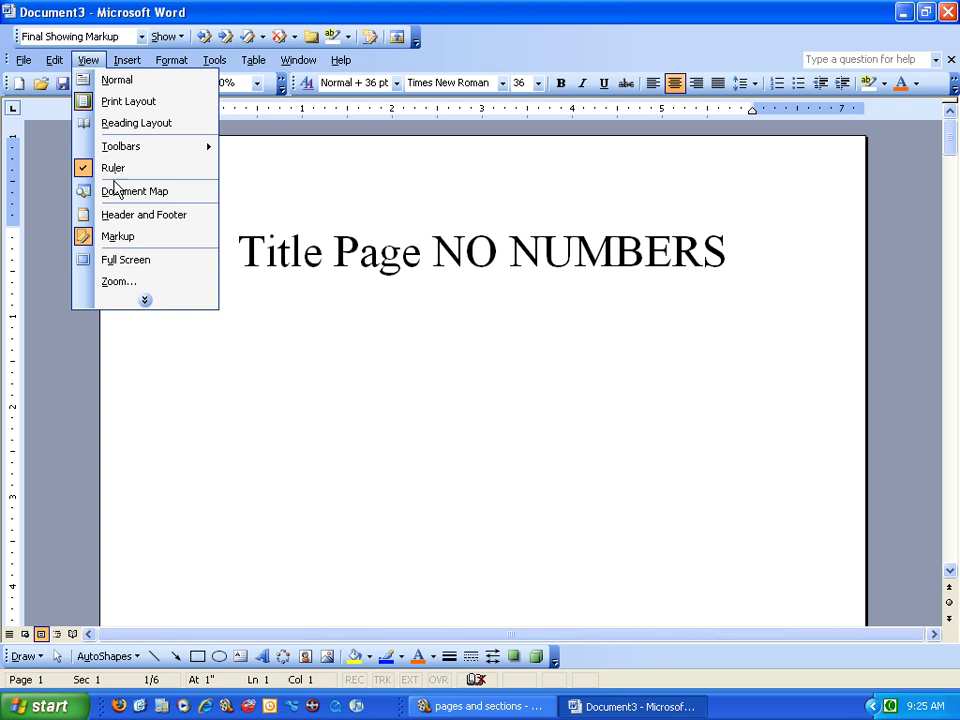
left_click(125, 215)
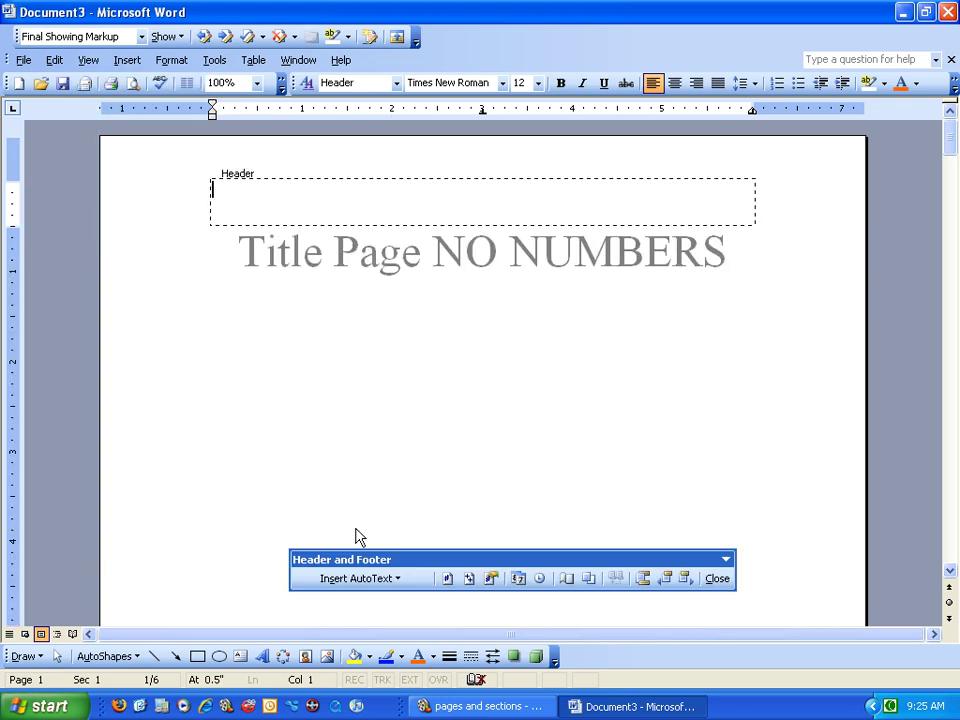
left_click(715, 579)
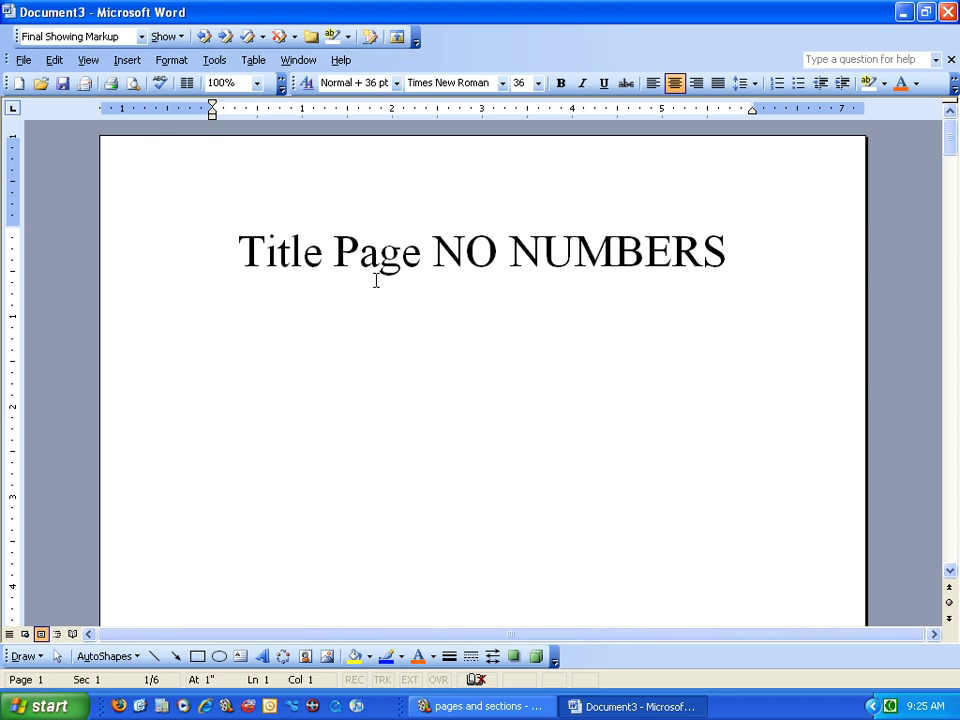
Examine the pages after the title page for the page-number style, position and starting number each one calls for
scroll(514, 298, "down", 15)
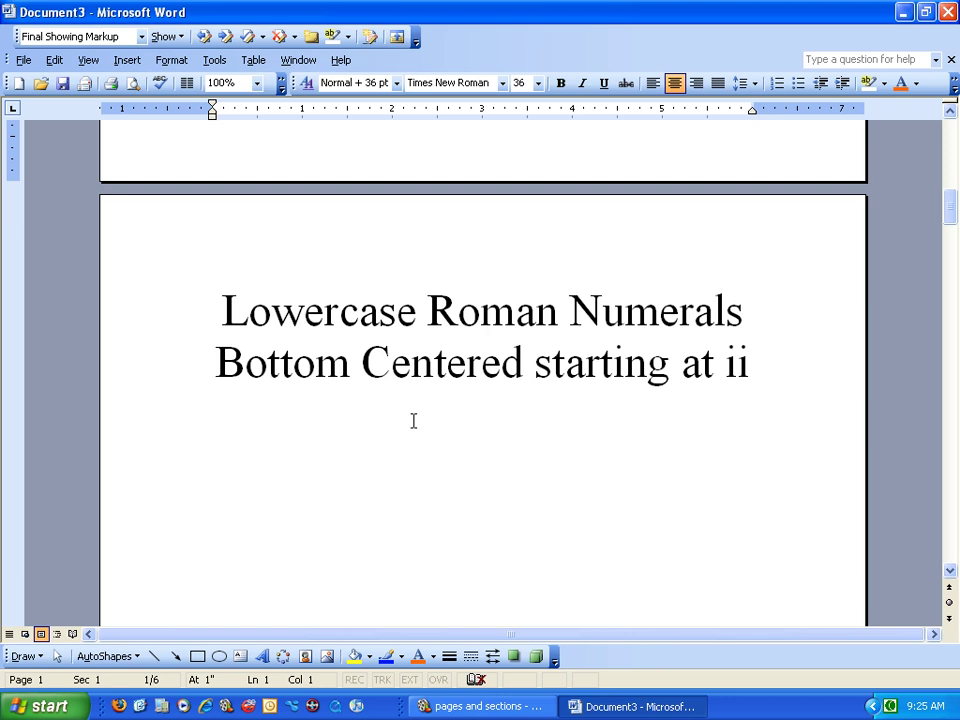
scroll(413, 420, "down", 15)
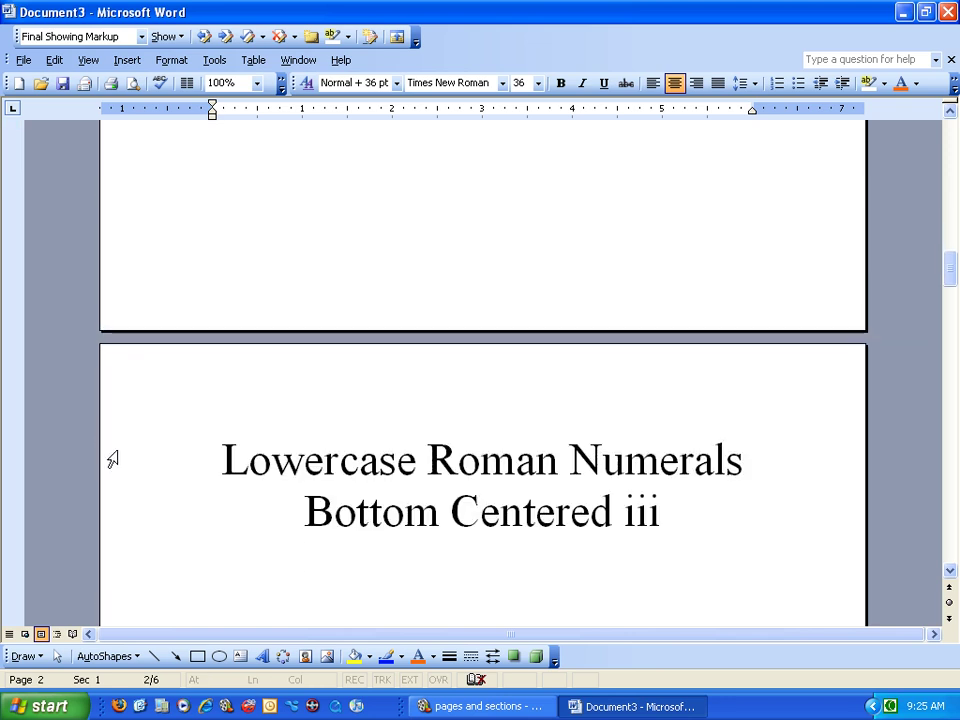
scroll(479, 487, "down", 20)
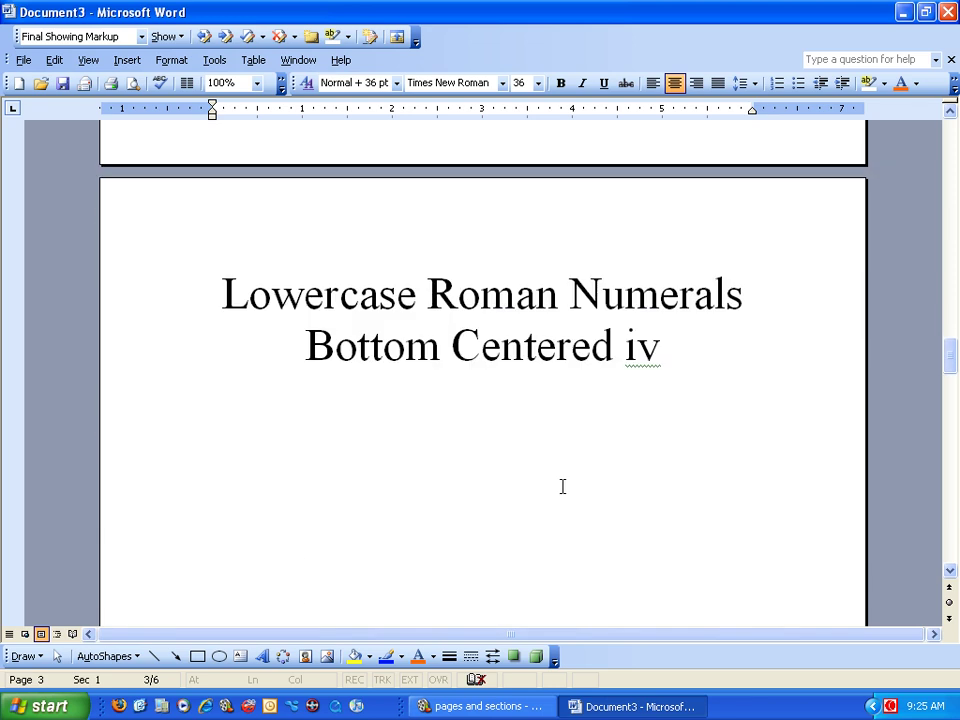
scroll(562, 486, "down", 20)
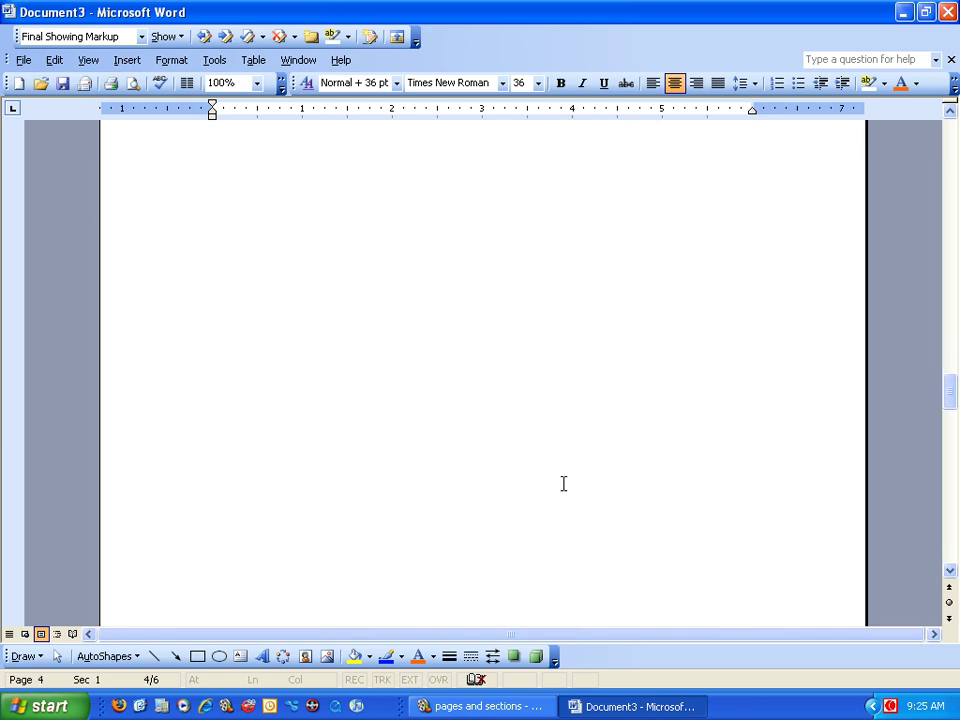
scroll(279, 503, "down", 3)
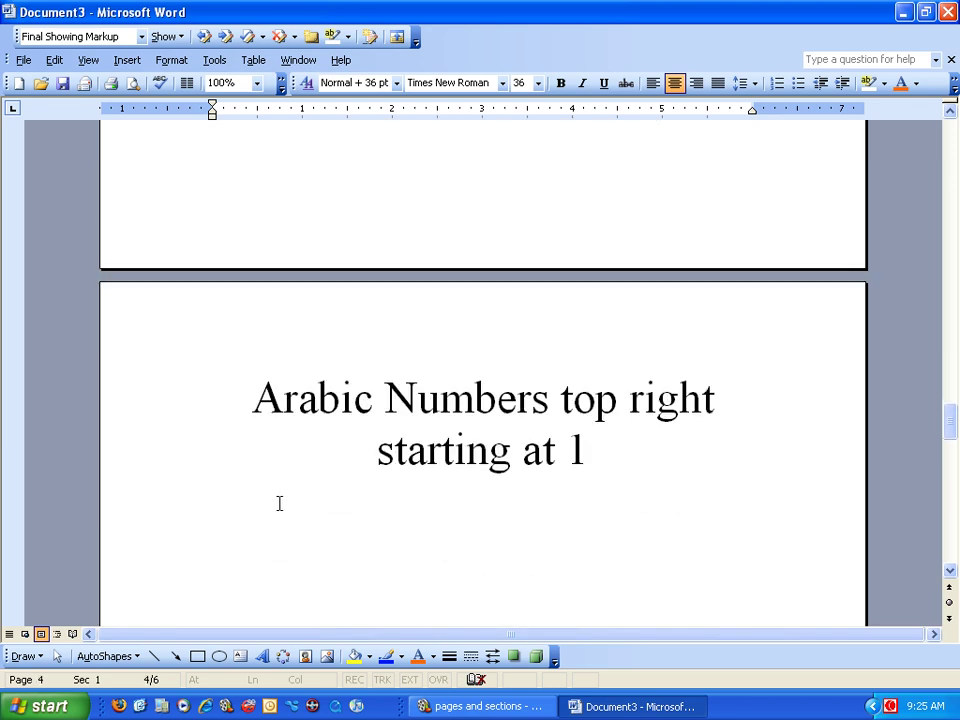
scroll(339, 474, "down", 15)
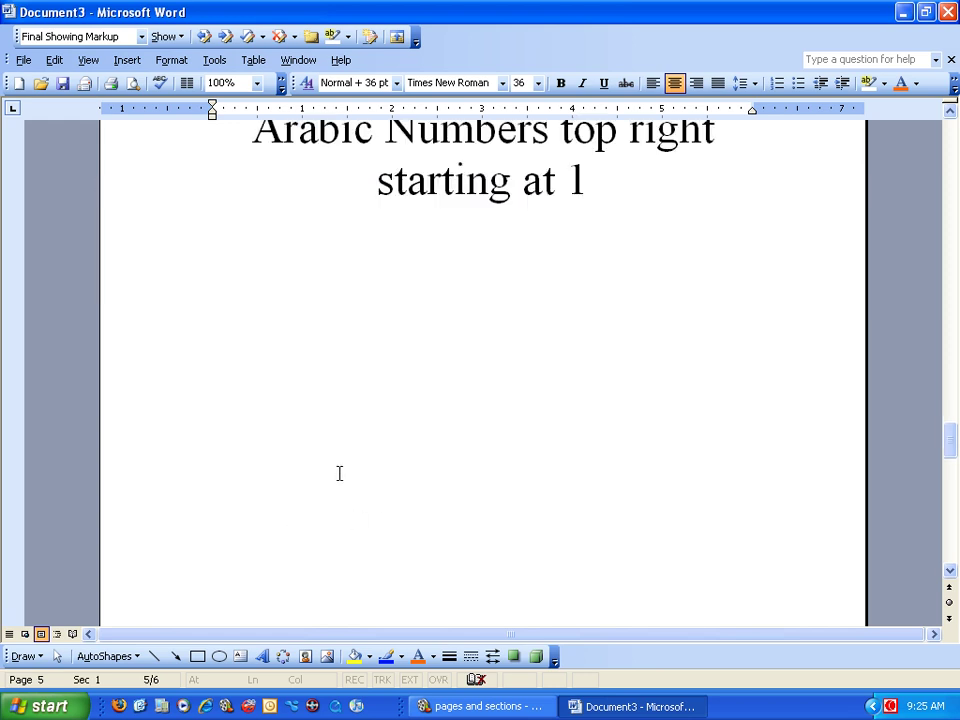
scroll(341, 480, "down", 6)
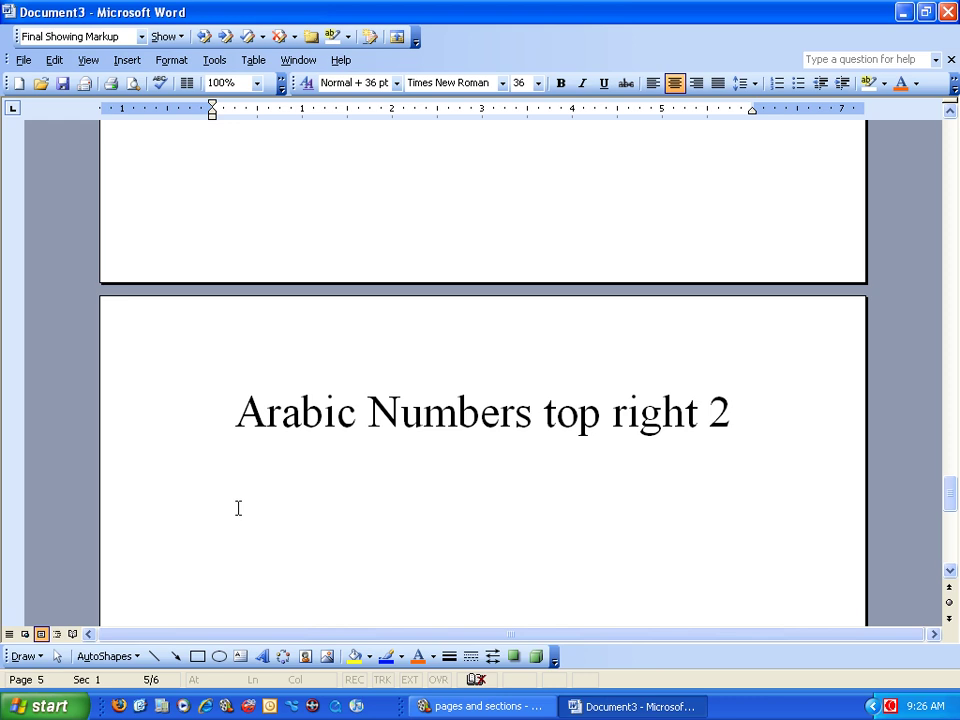
key("Page_Up")
key("Page_Up")
key("Page_Up")
key("Page_Up")
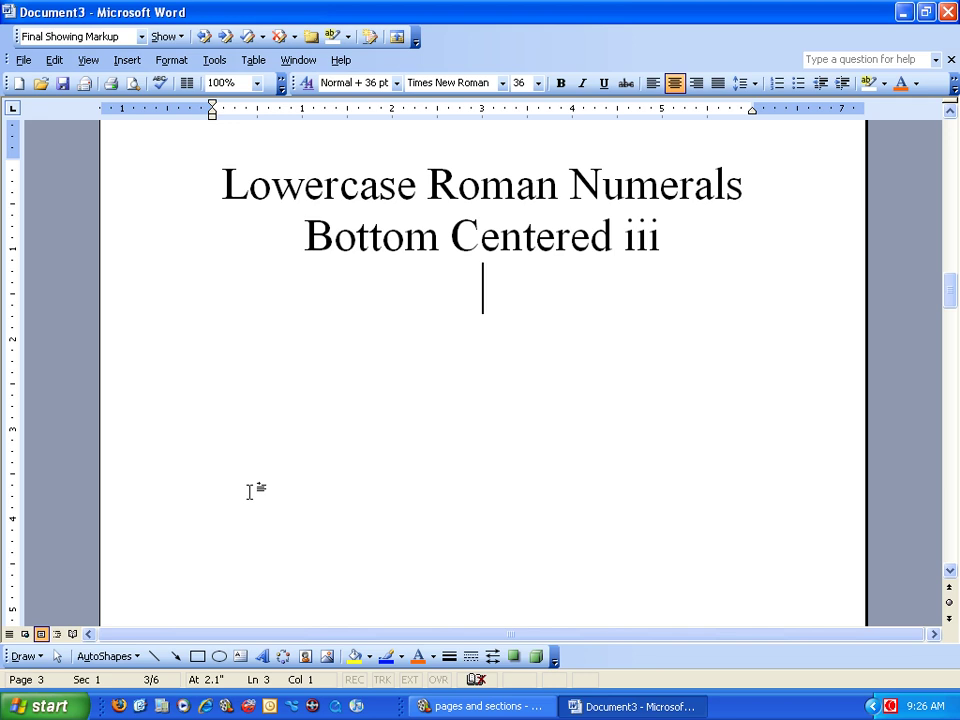
Insert a Next page section break after "Bottom Centered iv" and delete the leftover page break before the "Arabic Numbers top right starting at 1" page
scroll(249, 491, "down", 15)
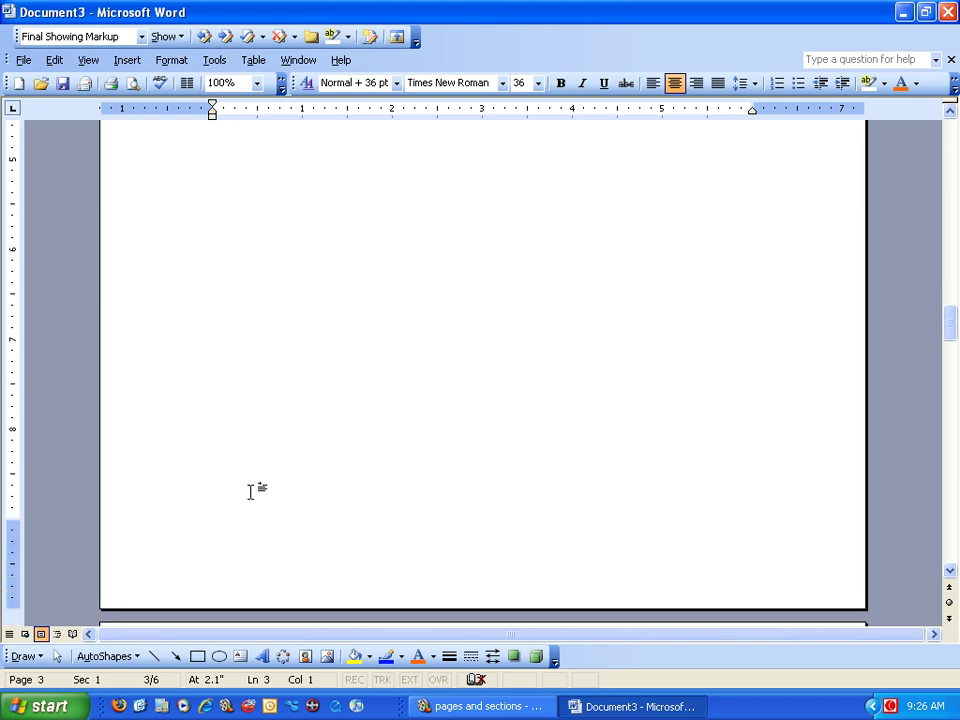
left_click(711, 437)
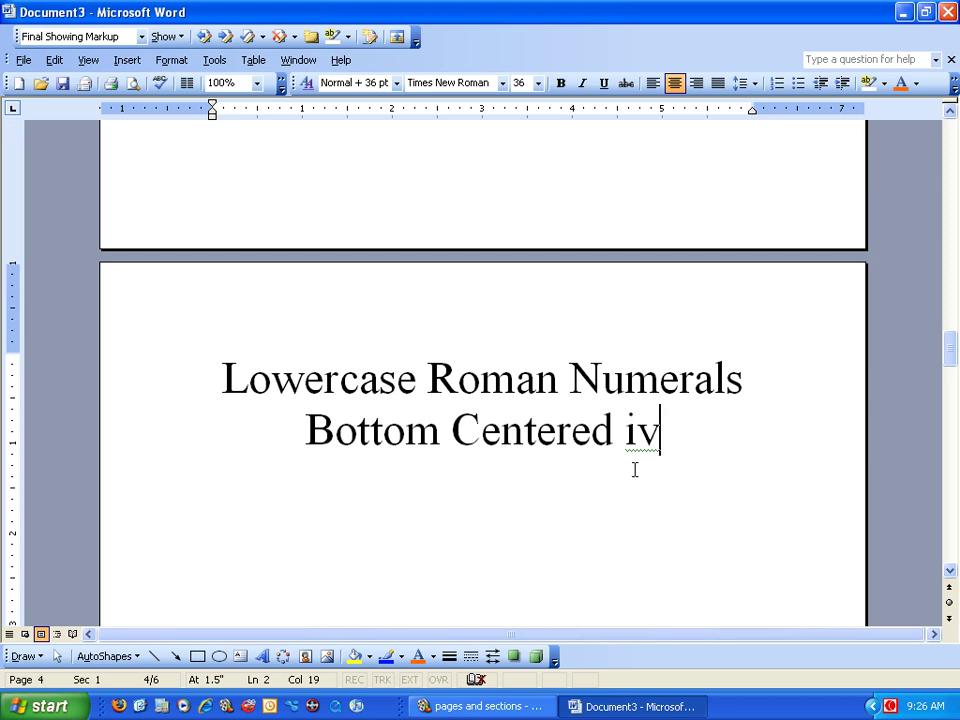
scroll(634, 467, "down", 15)
scroll(634, 480, "down", 4)
scroll(634, 482, "up", 15)
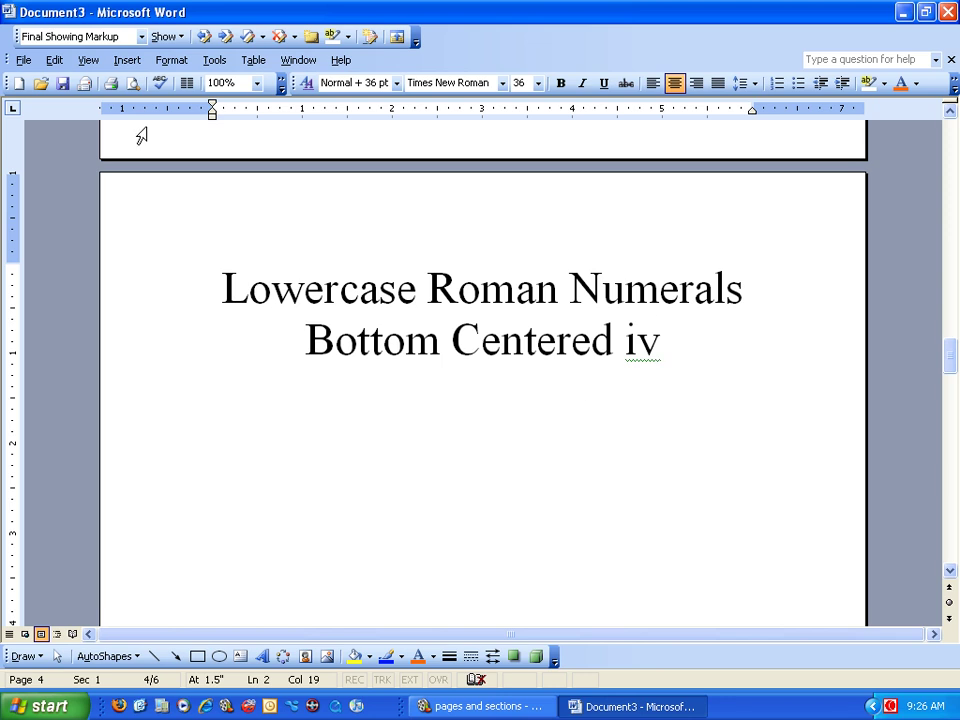
left_click(127, 61)
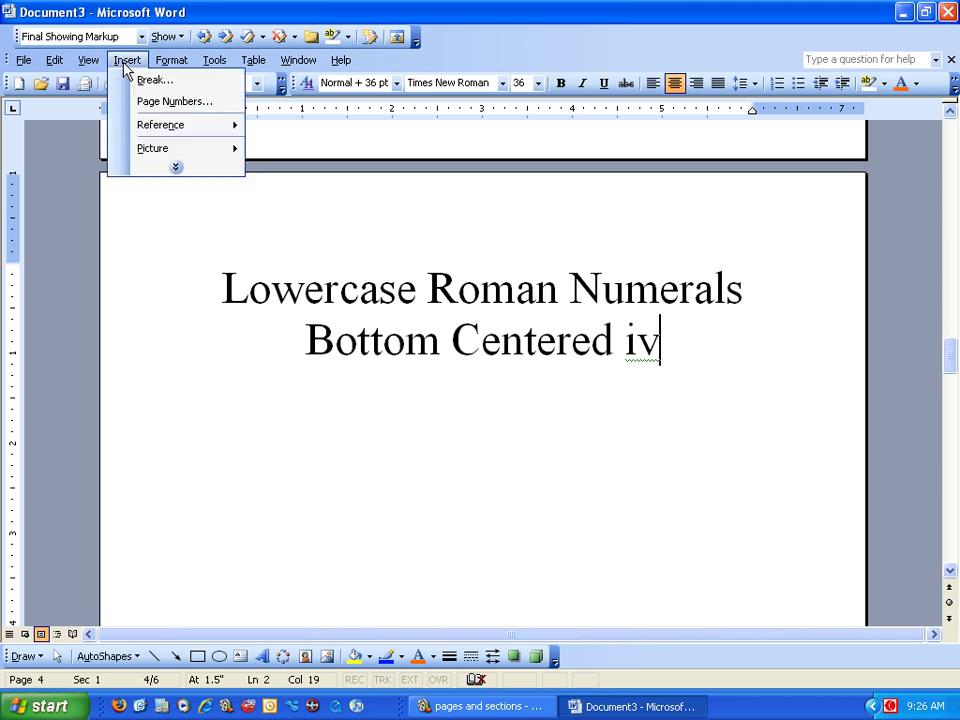
left_click(132, 80)
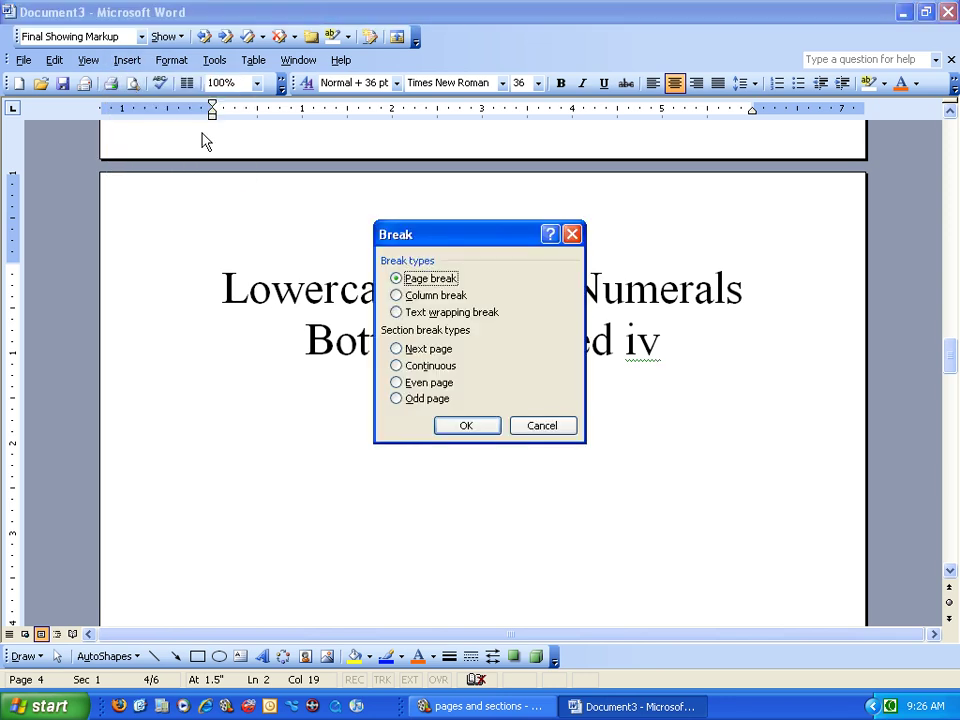
left_click(398, 349)
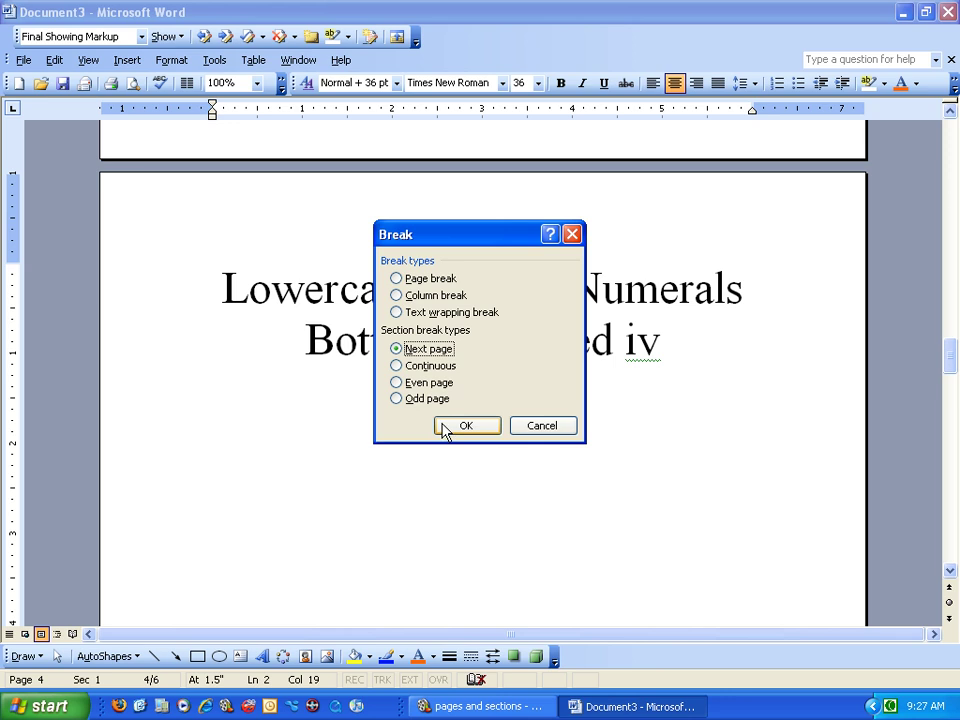
left_click(445, 428)
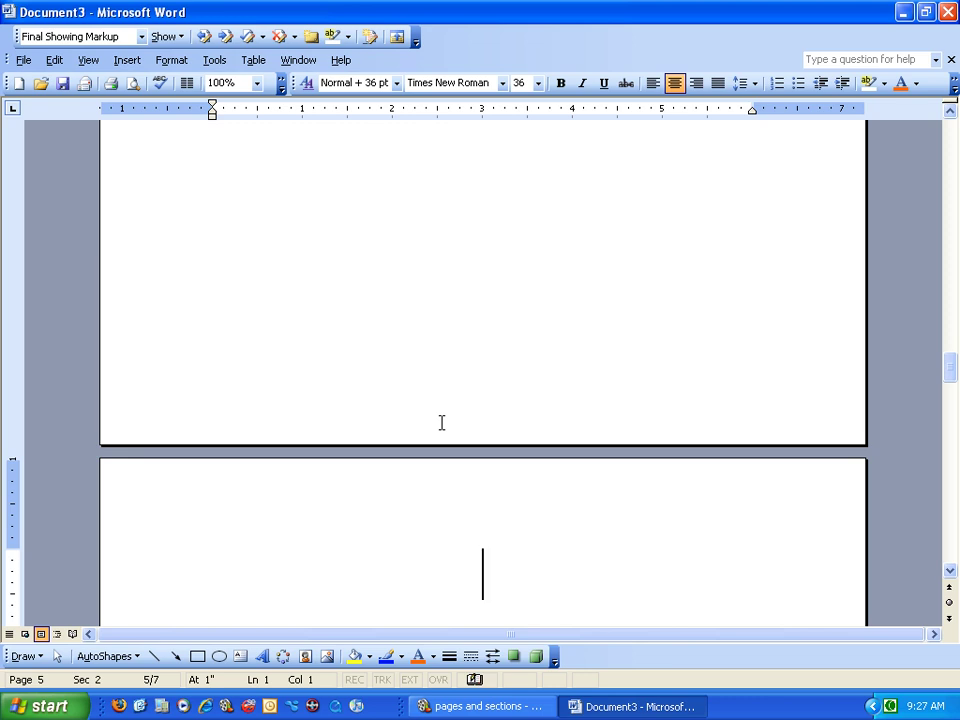
scroll(415, 458, "down", 5)
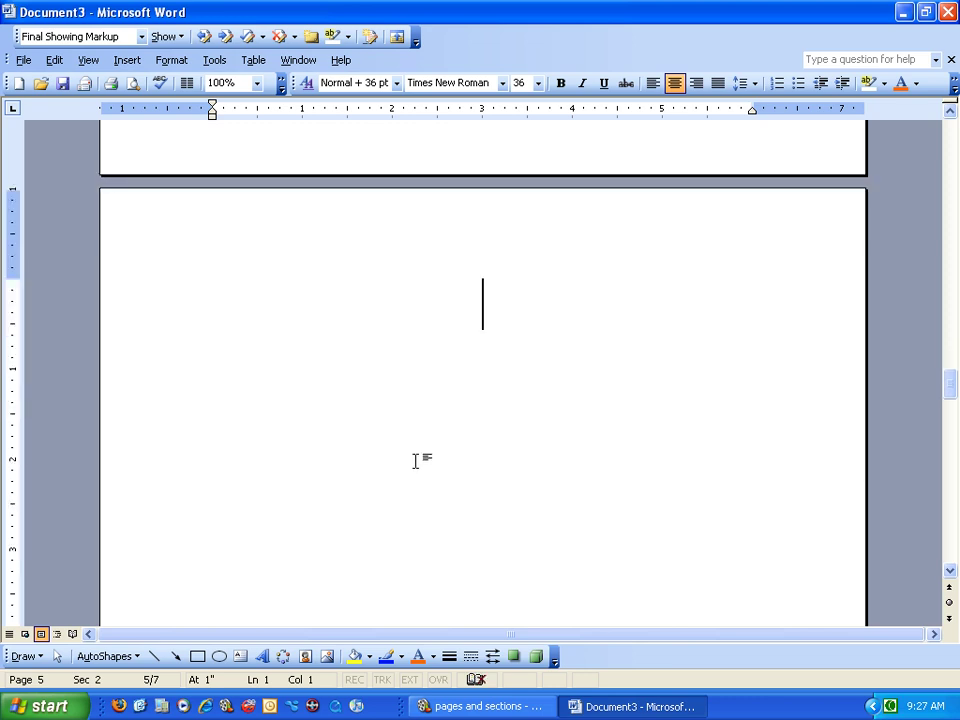
key("Delete")
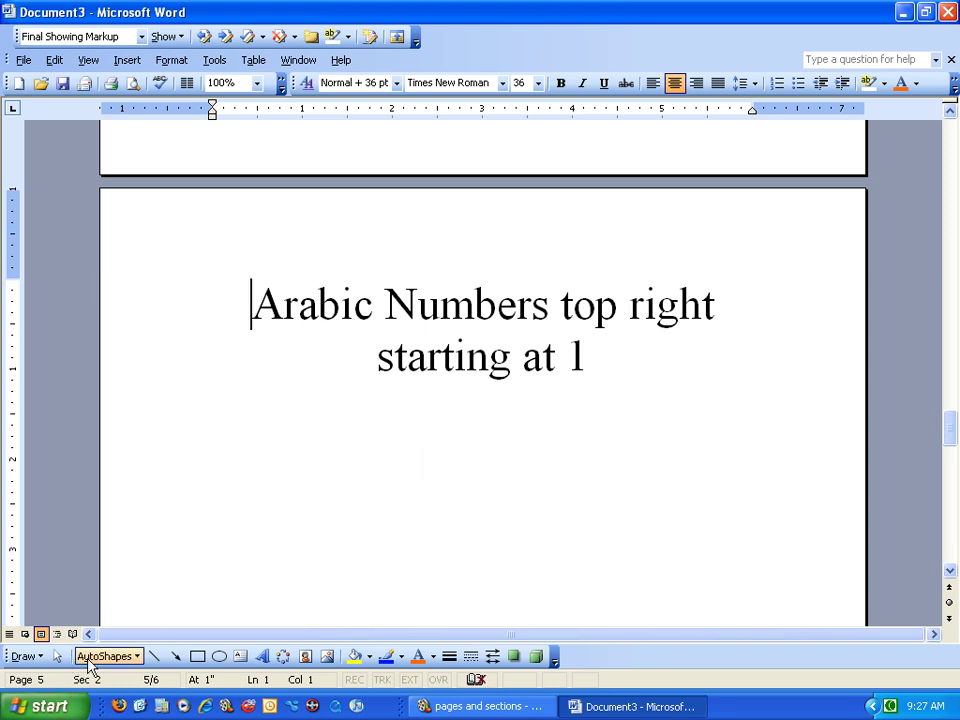
Set up page numbers for the section containing "Bottom Centered iv": bottom of page (footer), center alignment, no number on the first page
scroll(323, 510, "up", 20)
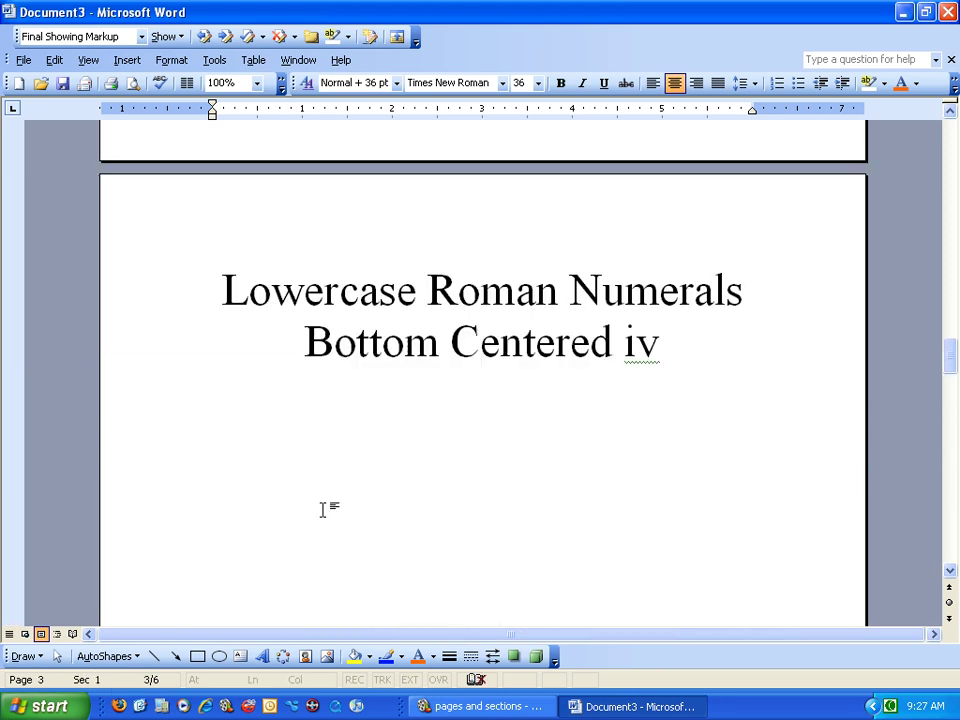
left_click(334, 342)
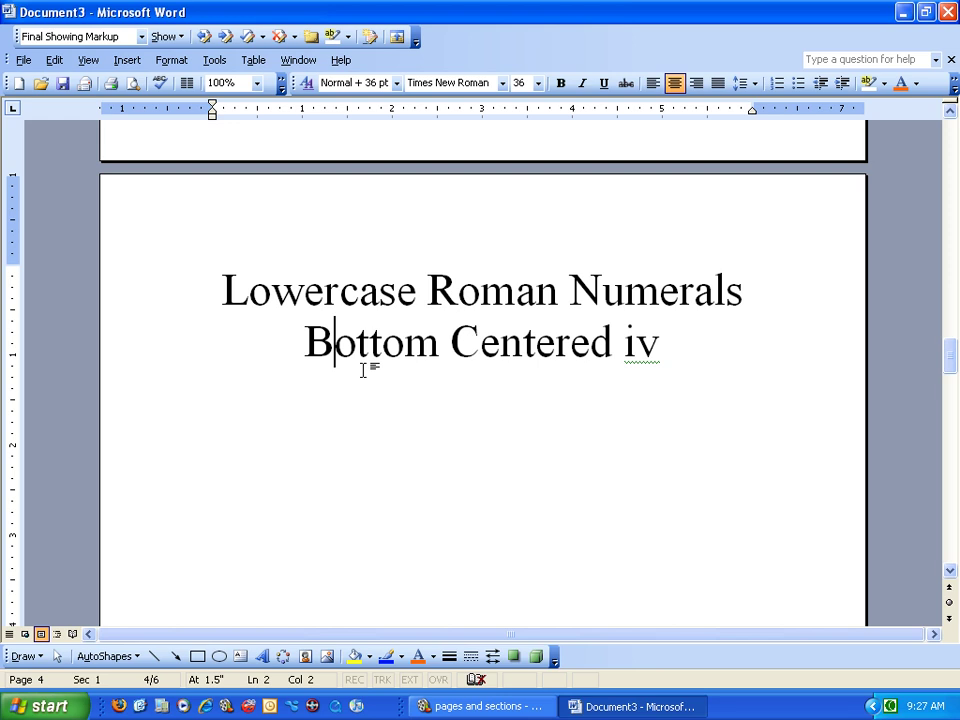
scroll(364, 371, "up", 6)
scroll(383, 397, "up", 14)
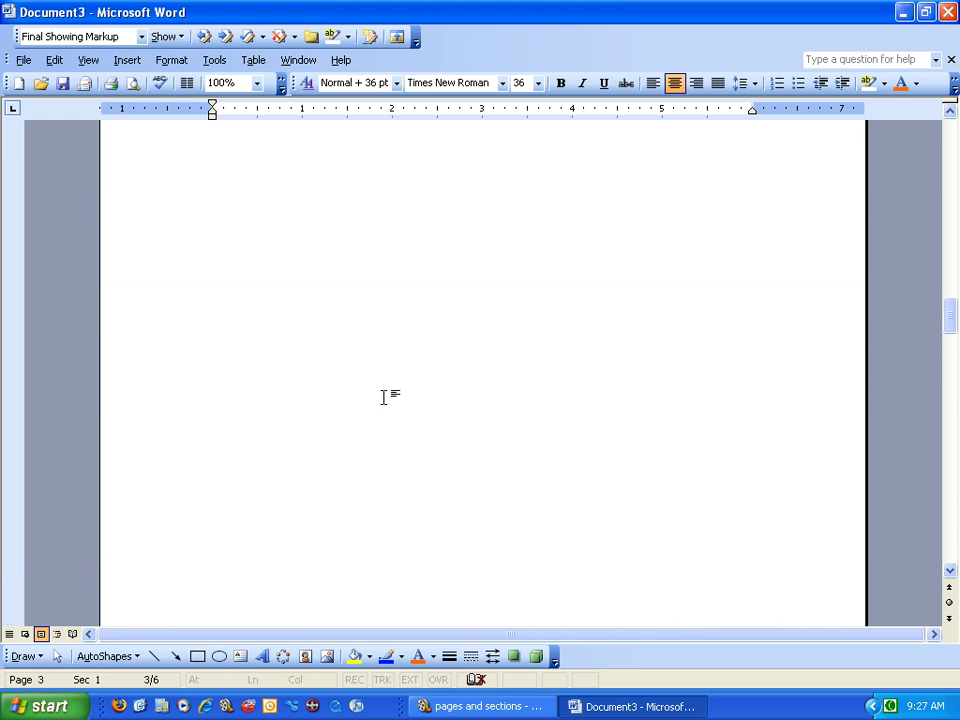
scroll(383, 397, "up", 15)
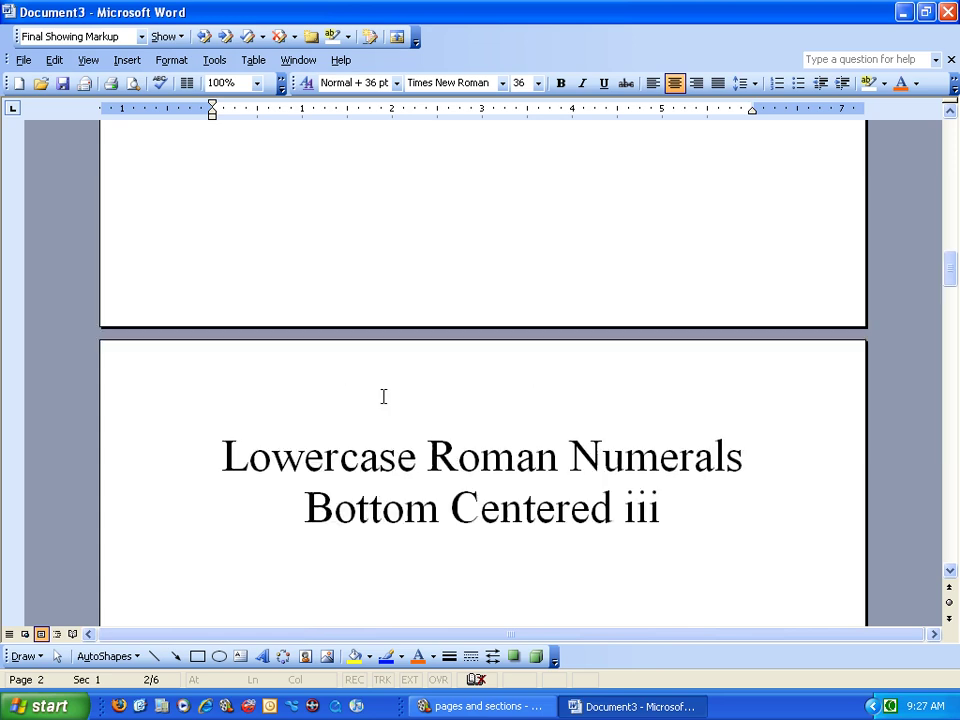
scroll(383, 397, "up", 20)
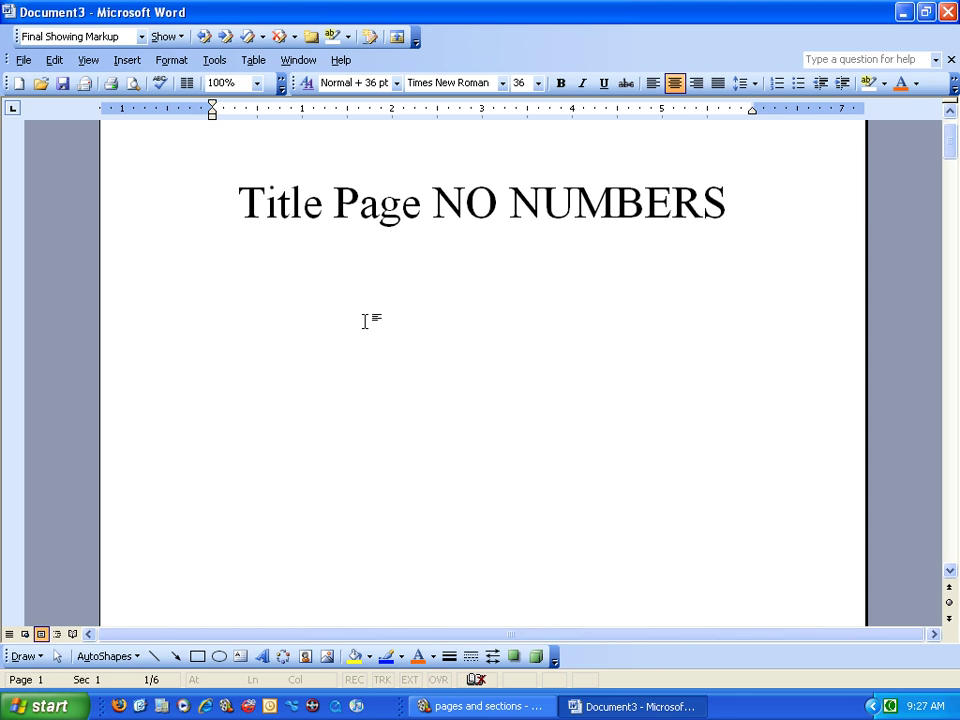
scroll(364, 321, "down", 14)
scroll(386, 371, "down", 15)
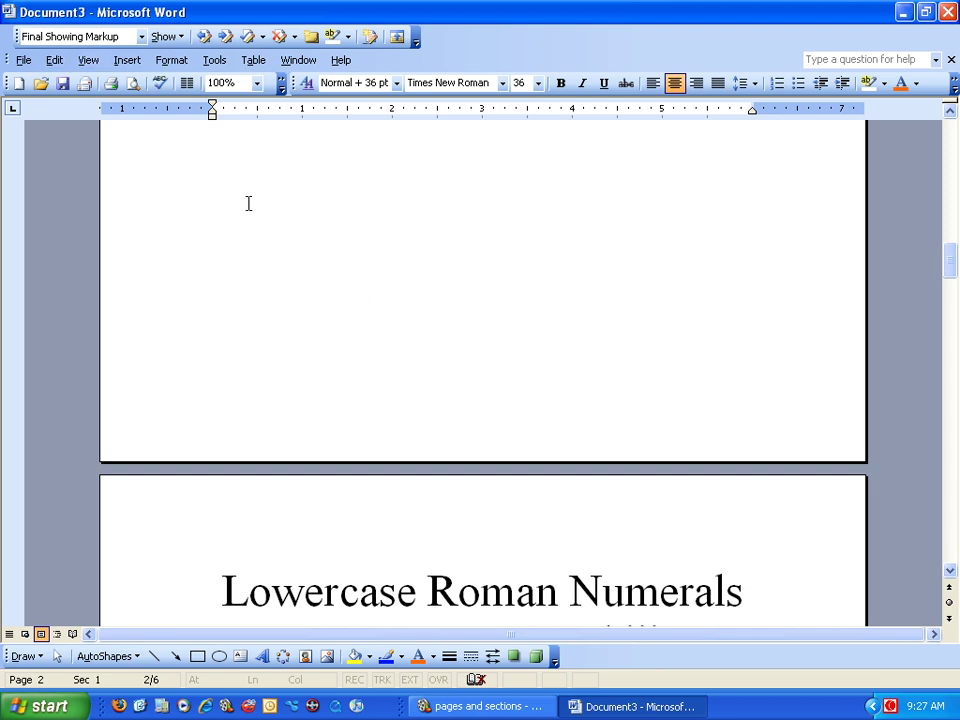
left_click(126, 62)
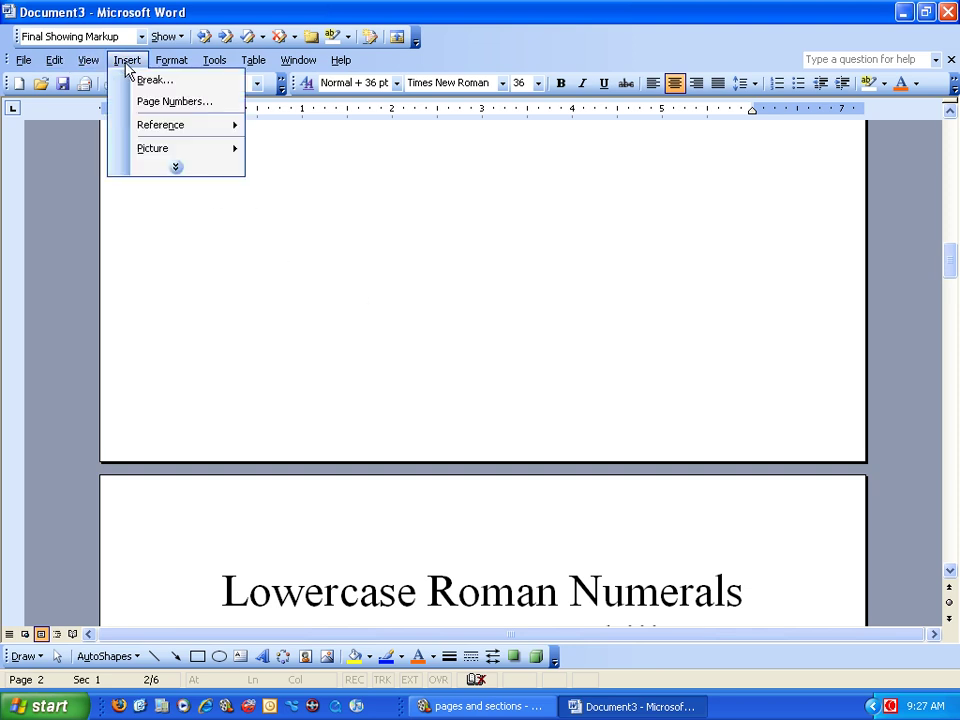
left_click(140, 102)
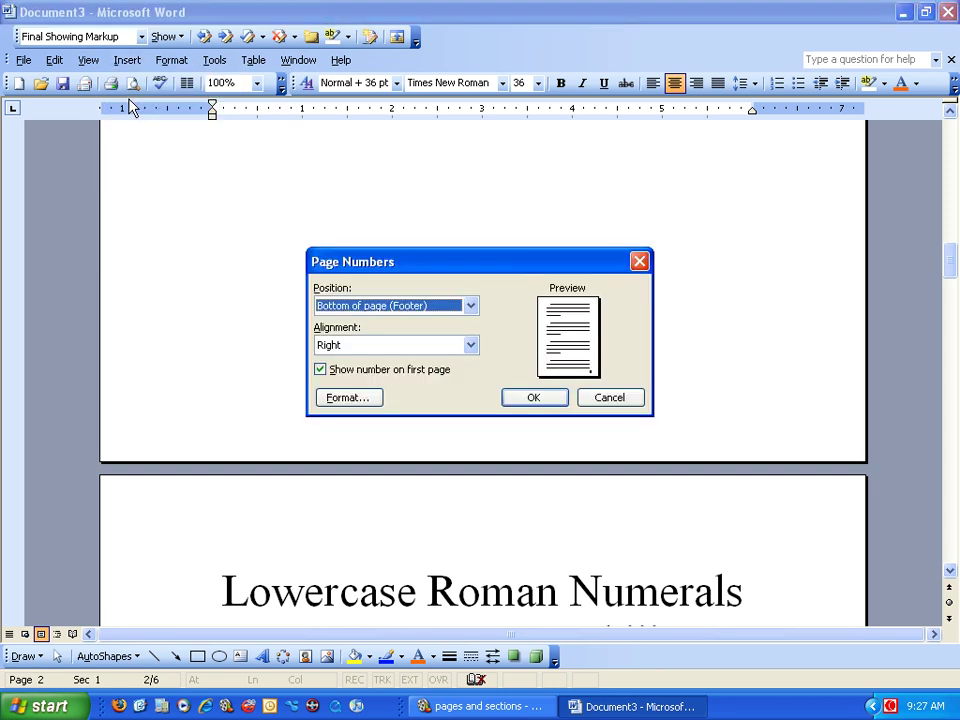
left_click(405, 345)
left_click(380, 376)
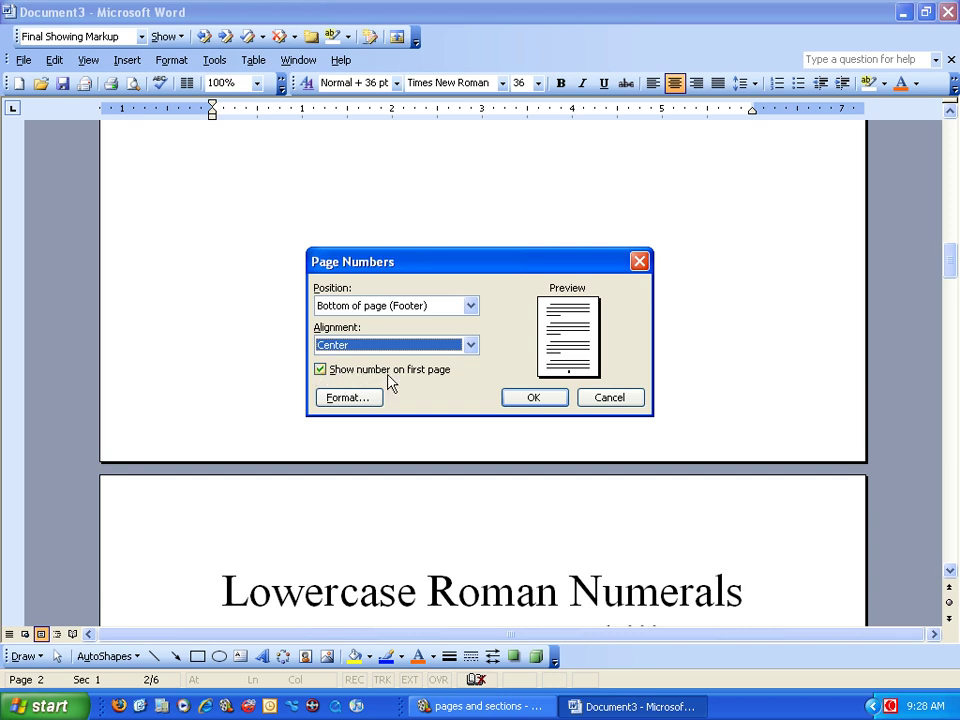
left_click(321, 371)
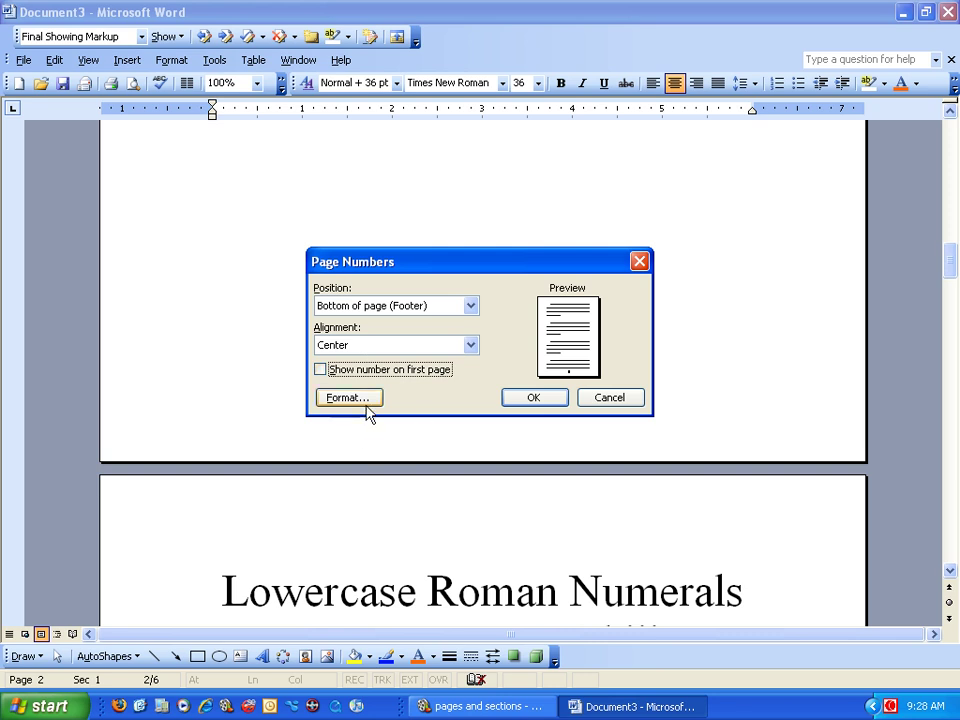
Set the number format to i, ii, iii, continuing from the previous section, and apply the page numbers
left_click(347, 398)
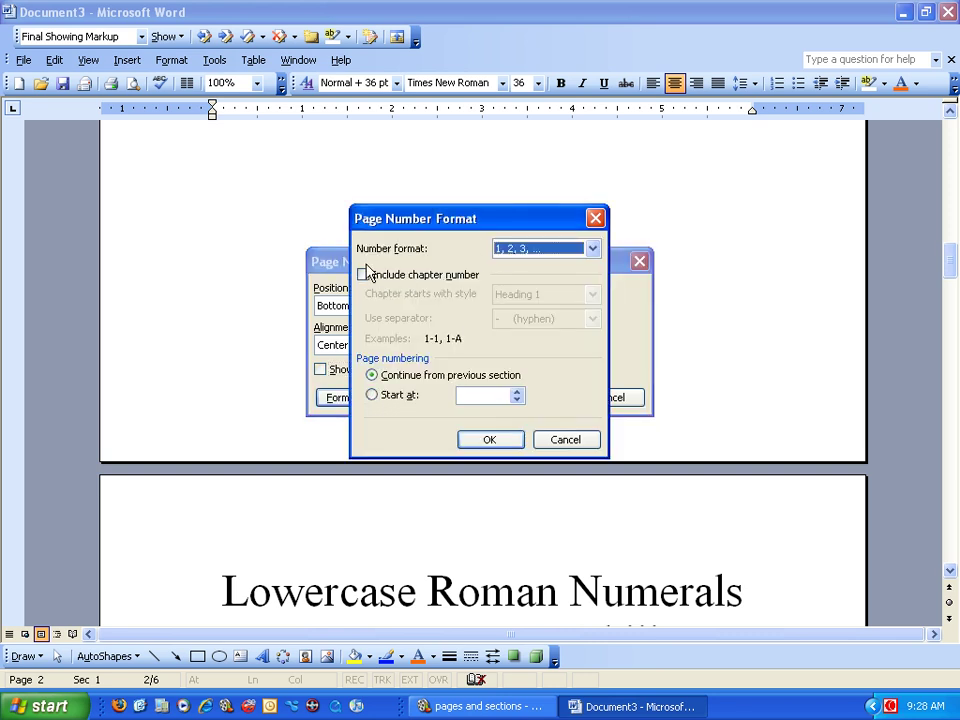
left_click(510, 254)
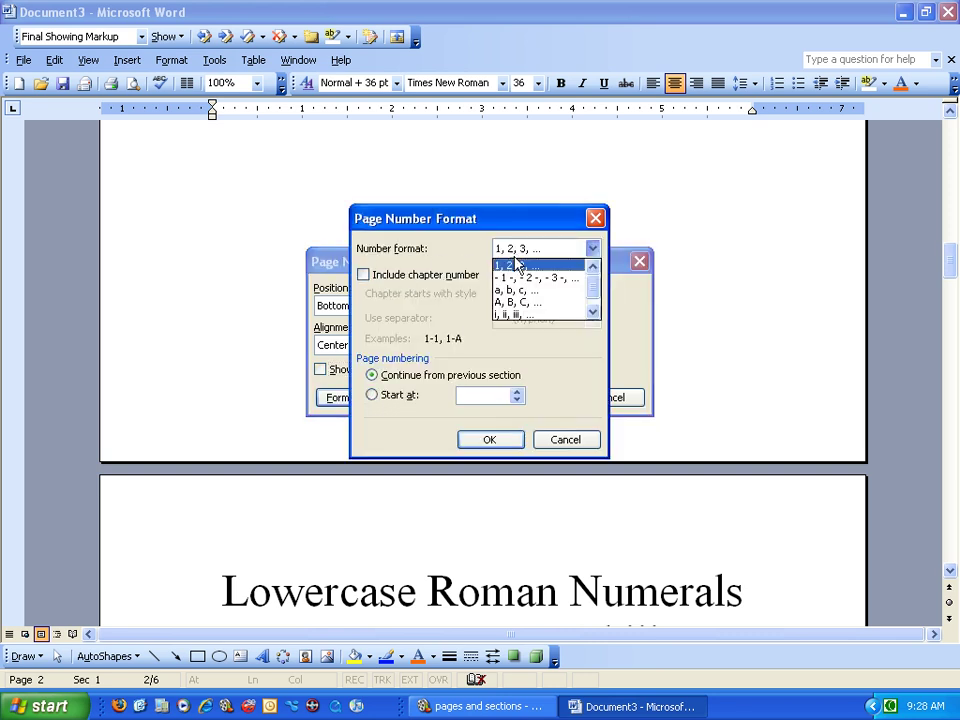
left_click(510, 315)
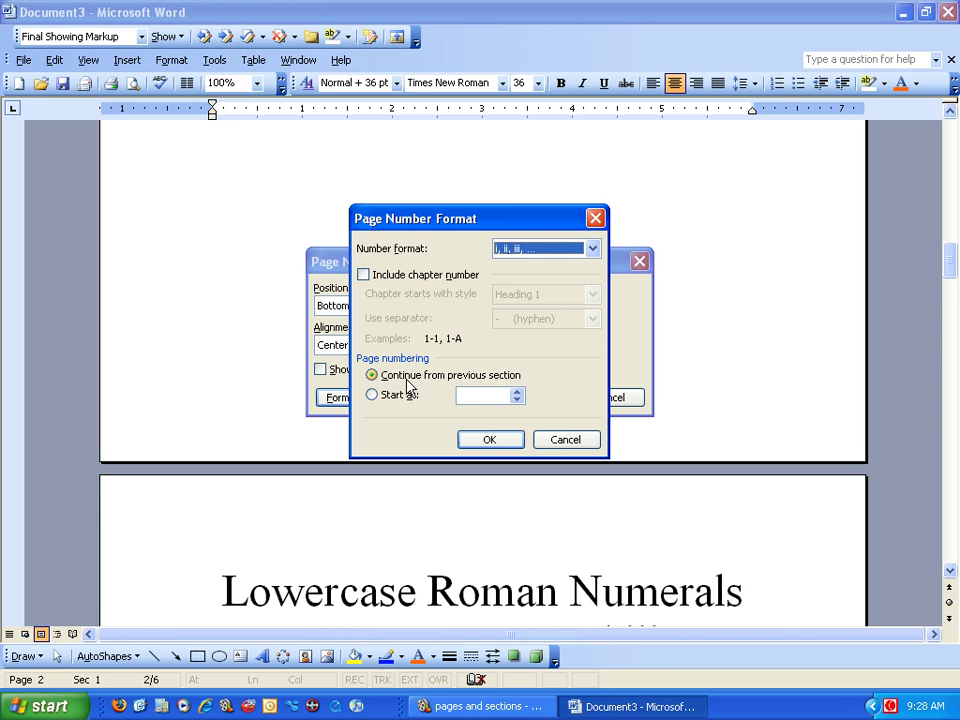
left_click(481, 441)
left_click(524, 399)
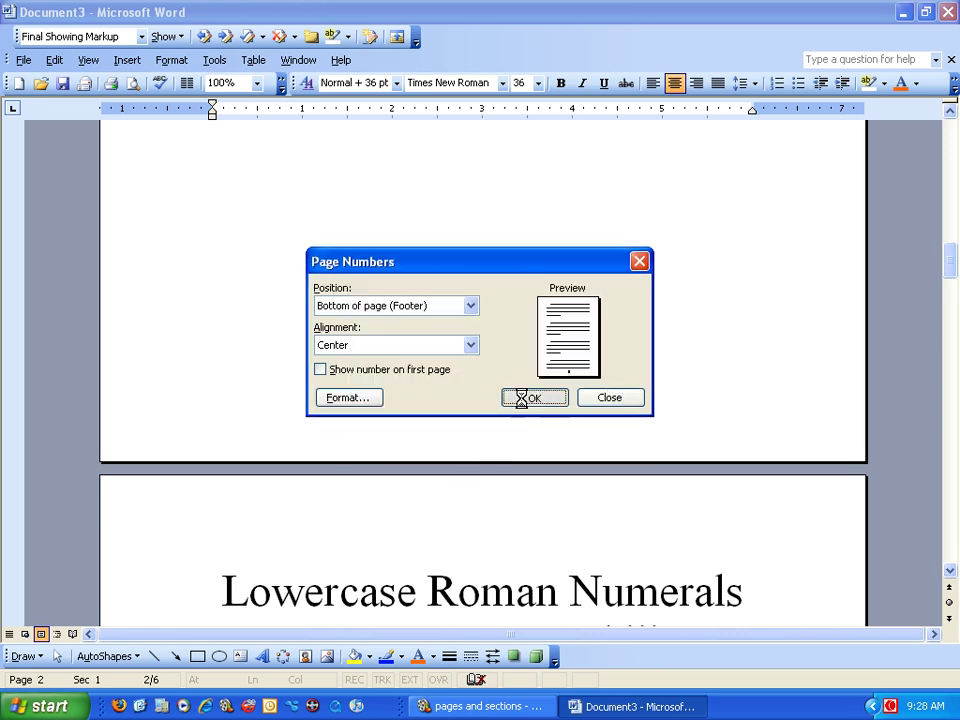
Check the footer numbering from the title page through the first "Arabic Numbers top right starting at 1" page
scroll(521, 398, "up", 5)
scroll(521, 398, "up", 10)
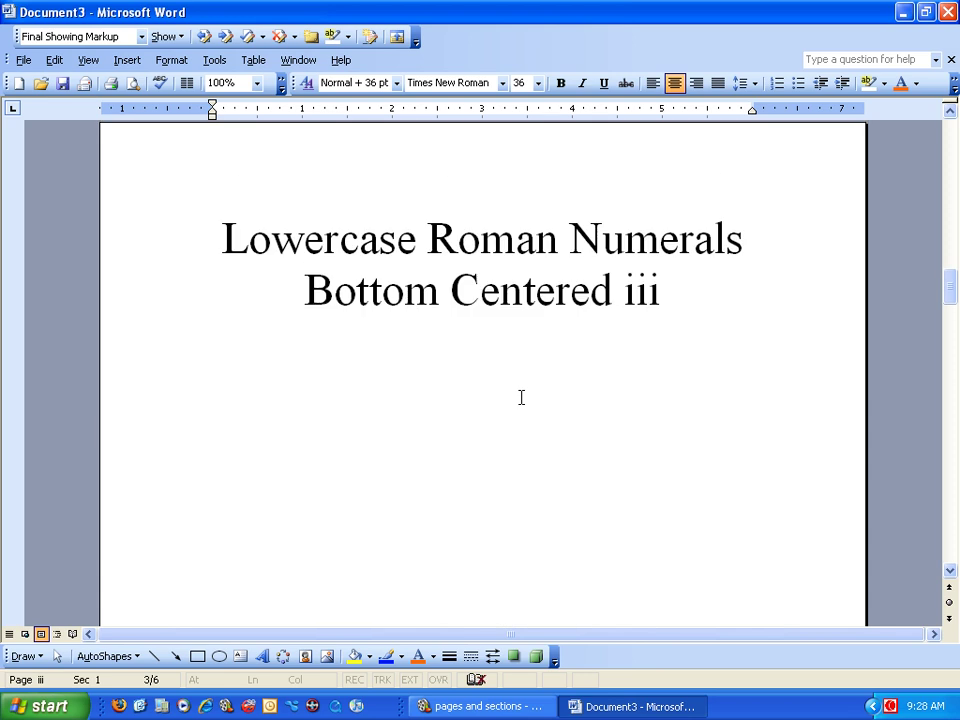
scroll(507, 398, "up", 20)
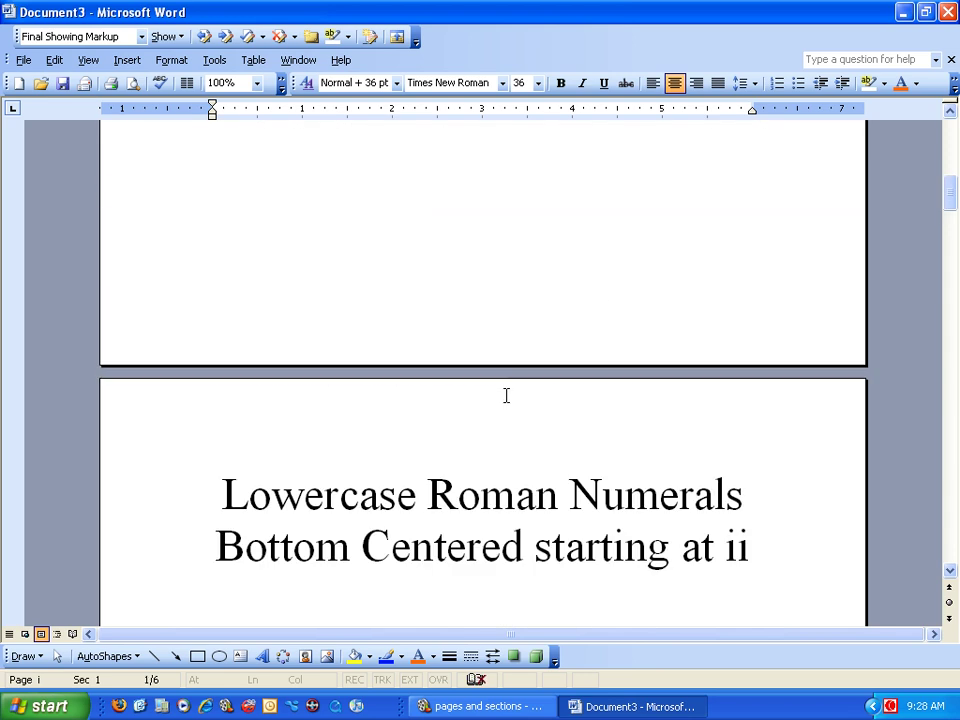
scroll(401, 443, "down", 20)
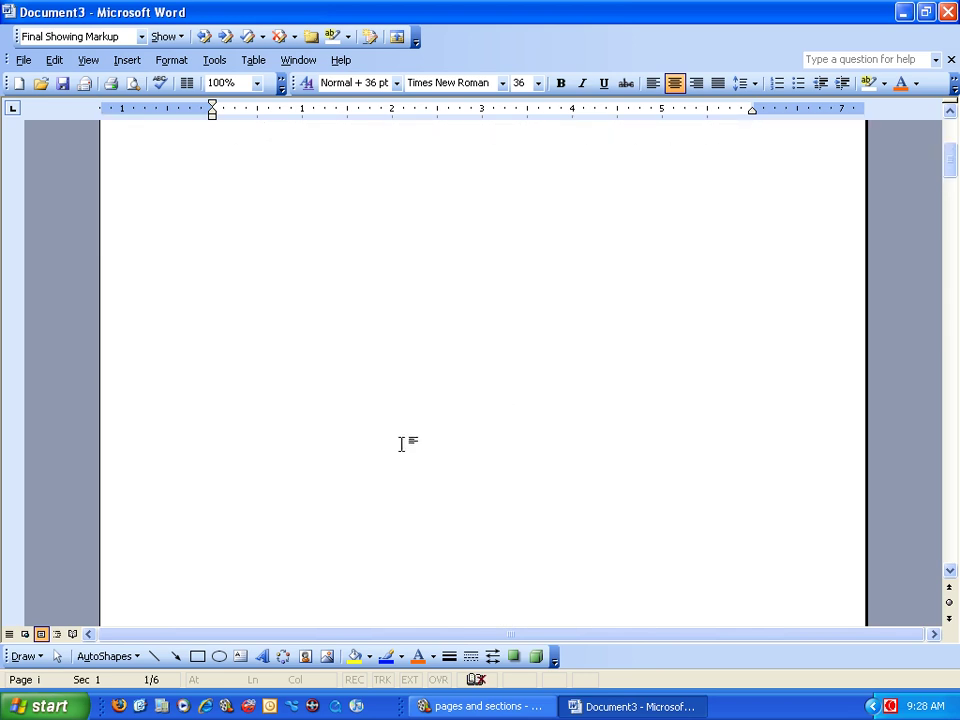
scroll(405, 446, "up", 9)
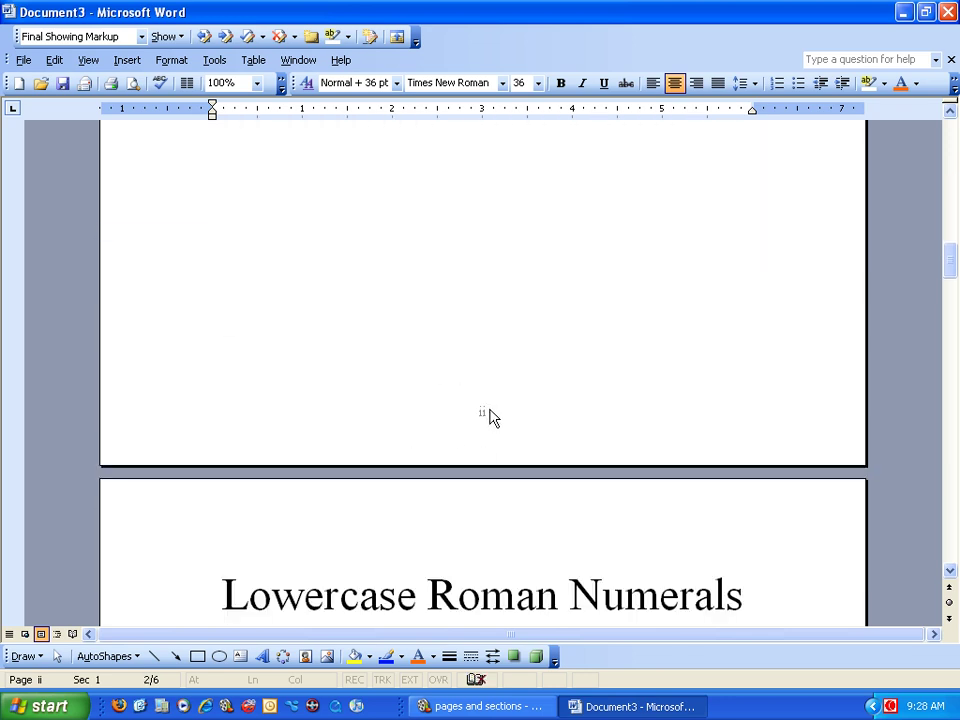
scroll(443, 465, "down", 5)
scroll(443, 465, "down", 18)
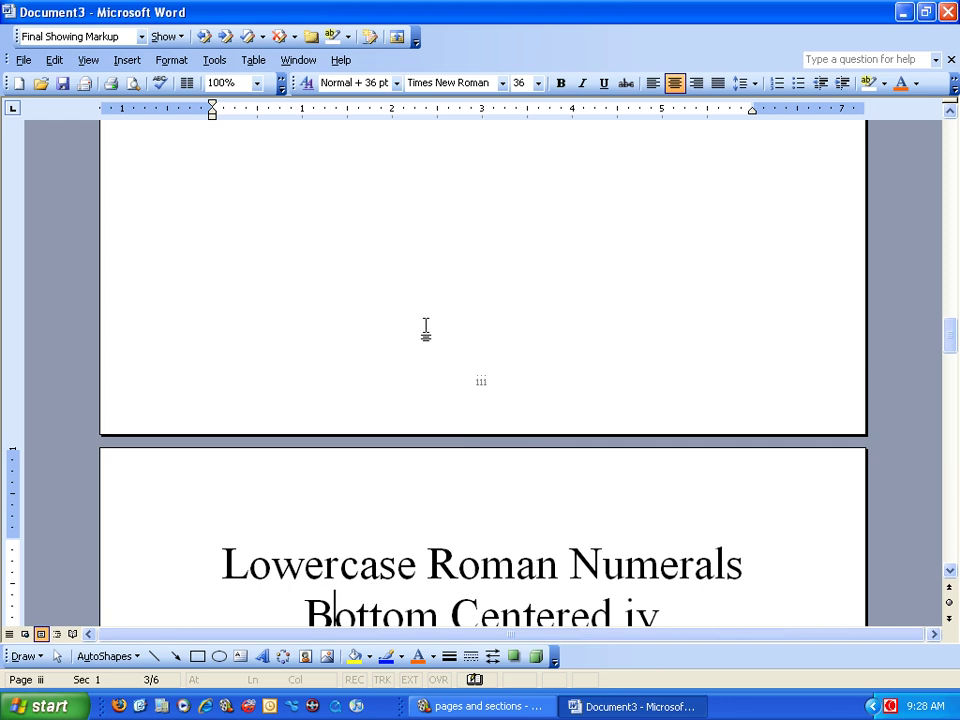
scroll(459, 444, "down", 12)
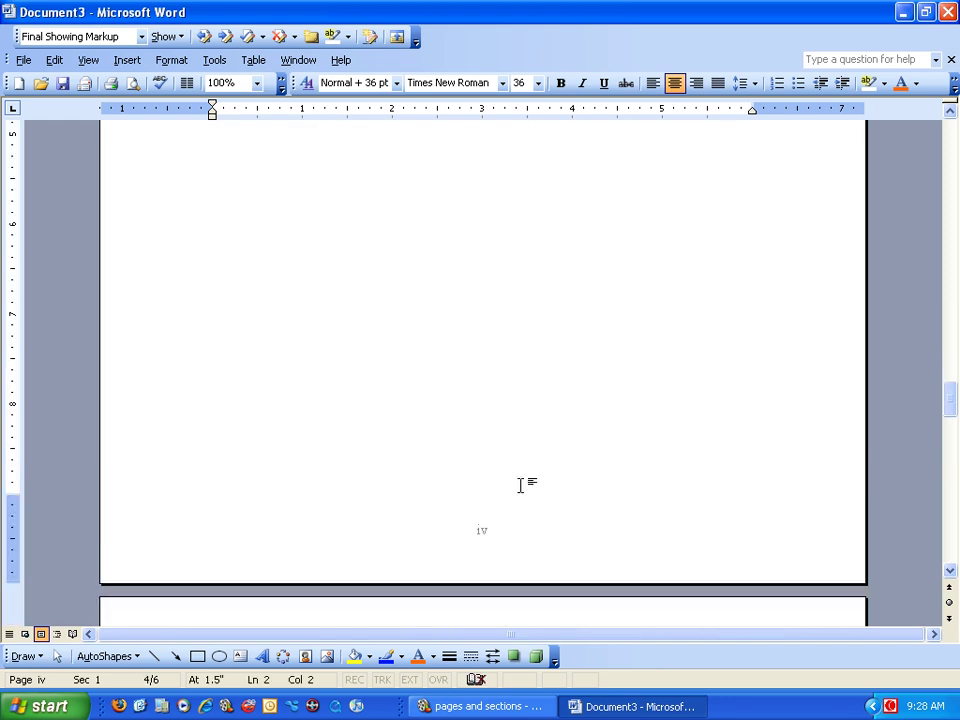
scroll(520, 485, "down", 5)
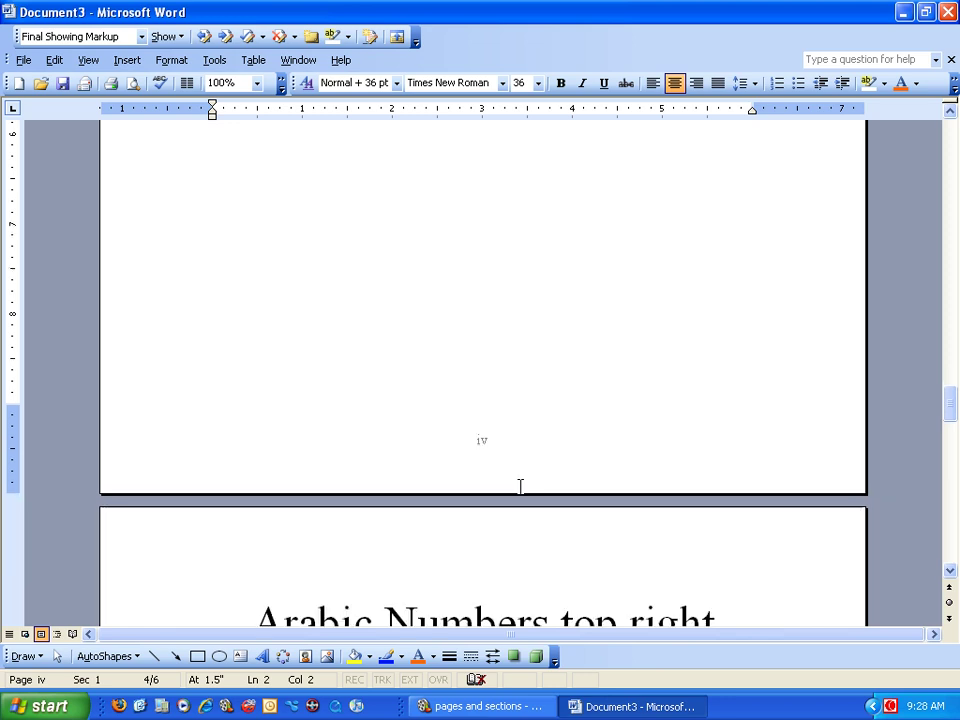
left_click(511, 496)
scroll(511, 496, "down", 9)
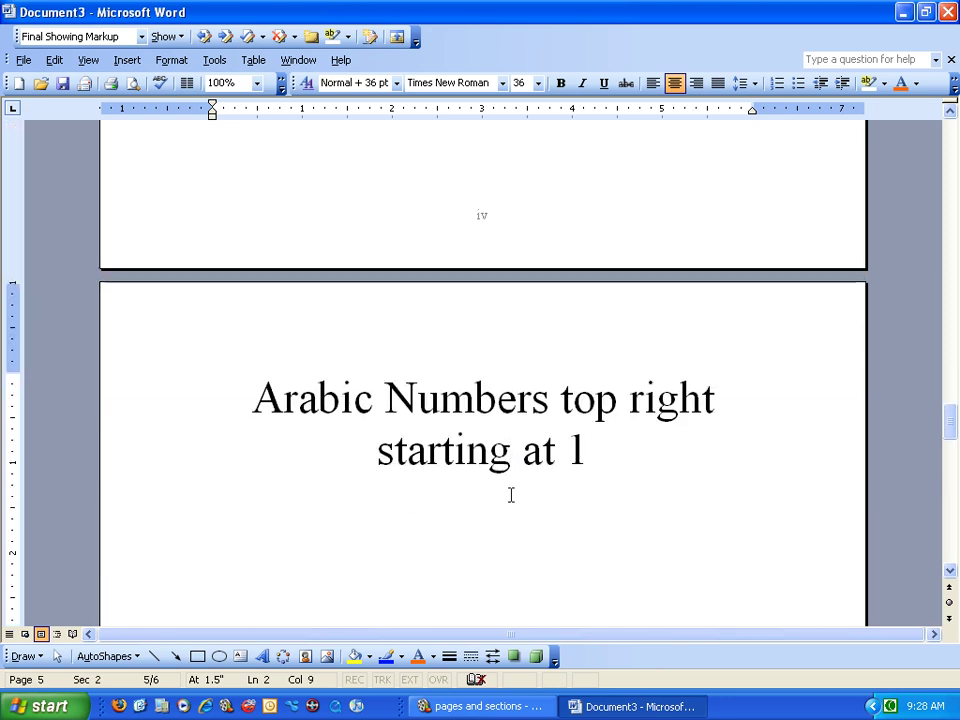
scroll(511, 496, "down", 2)
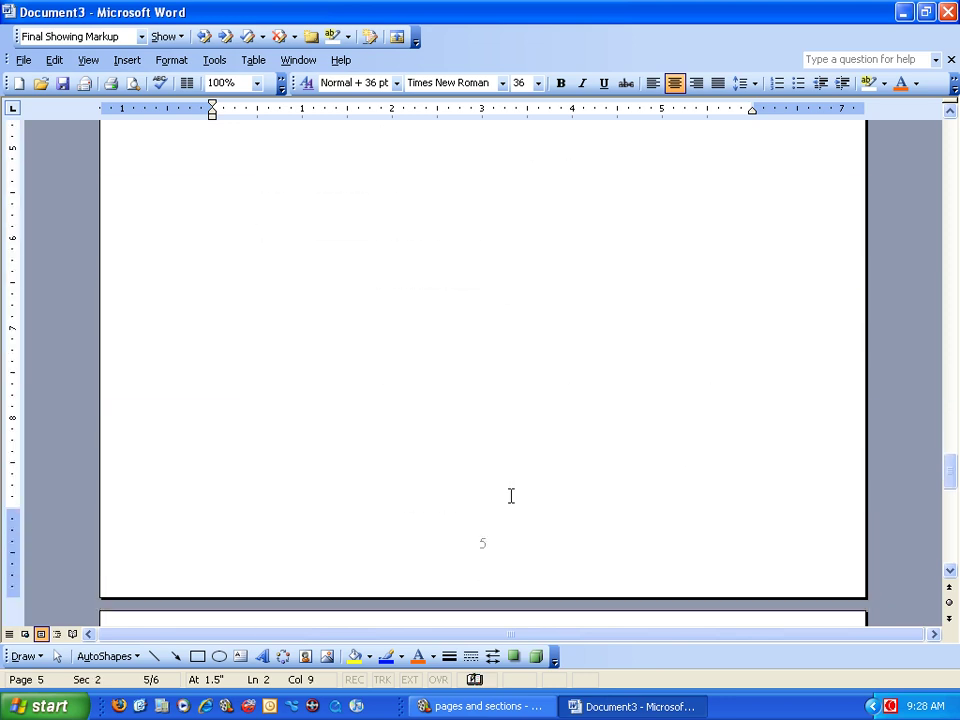
Open the Section 2 footer for editing and turn off its link to the previous section
double_click(487, 548)
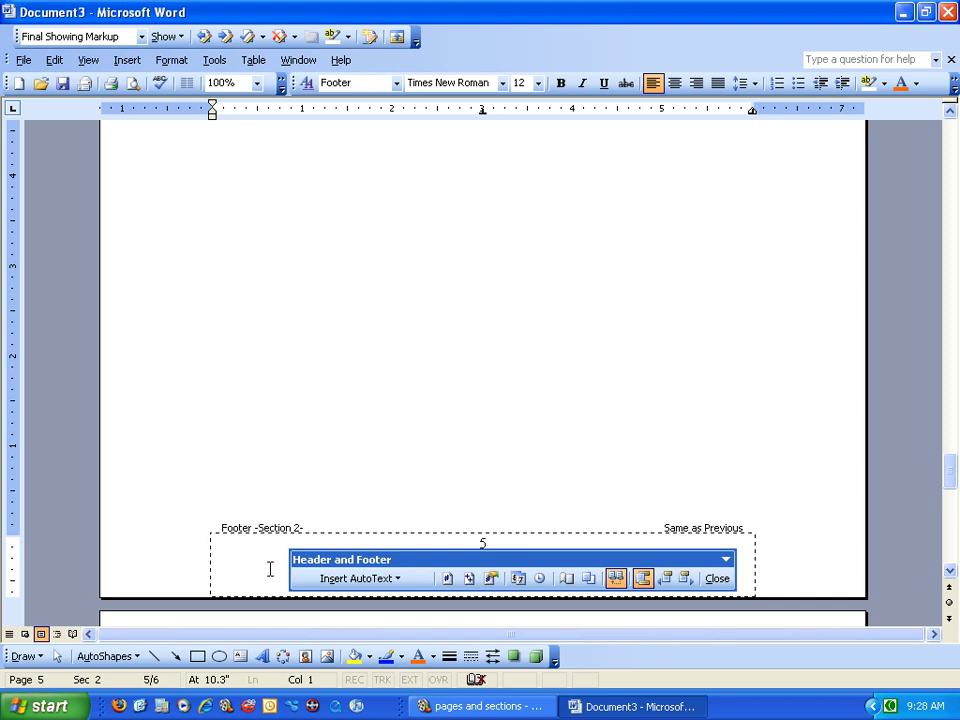
left_click_drag(522, 569, 628, 424)
left_click(88, 60)
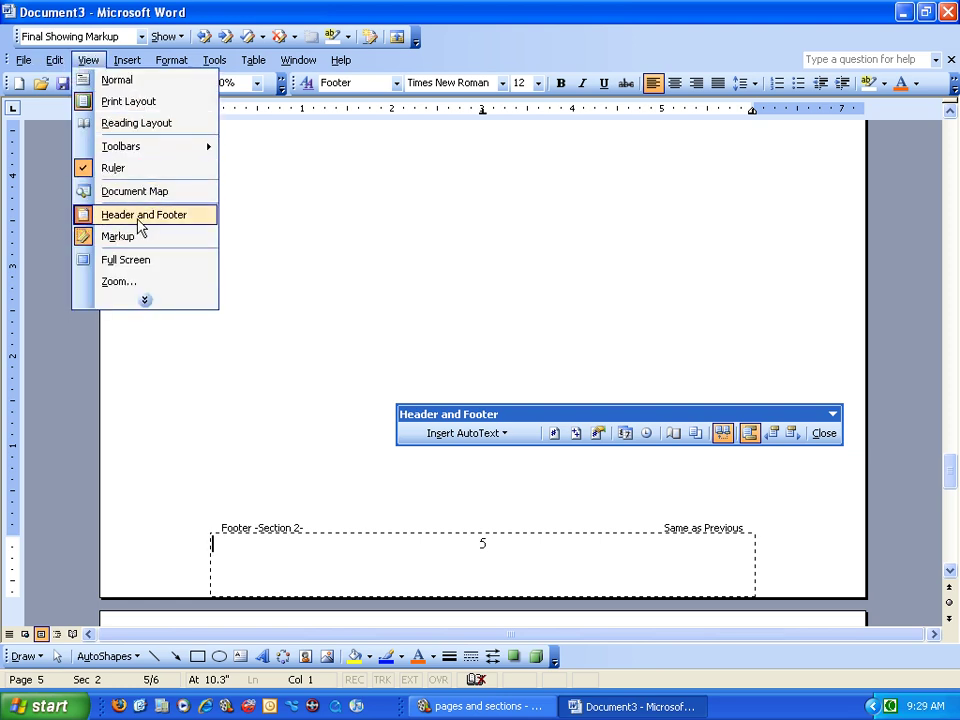
left_click(590, 421)
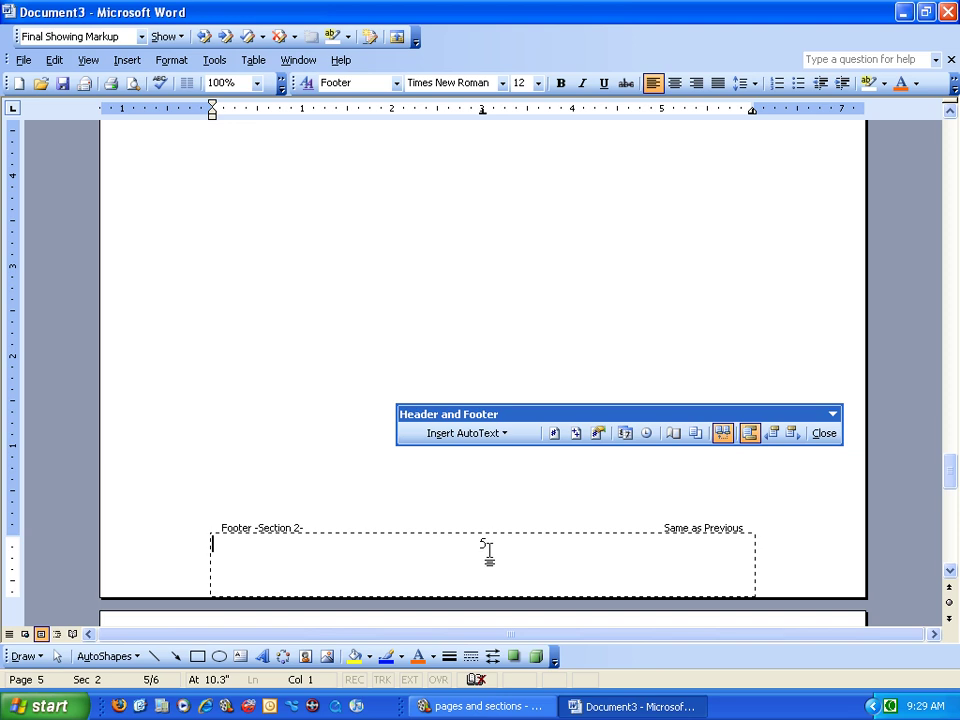
left_click(722, 434)
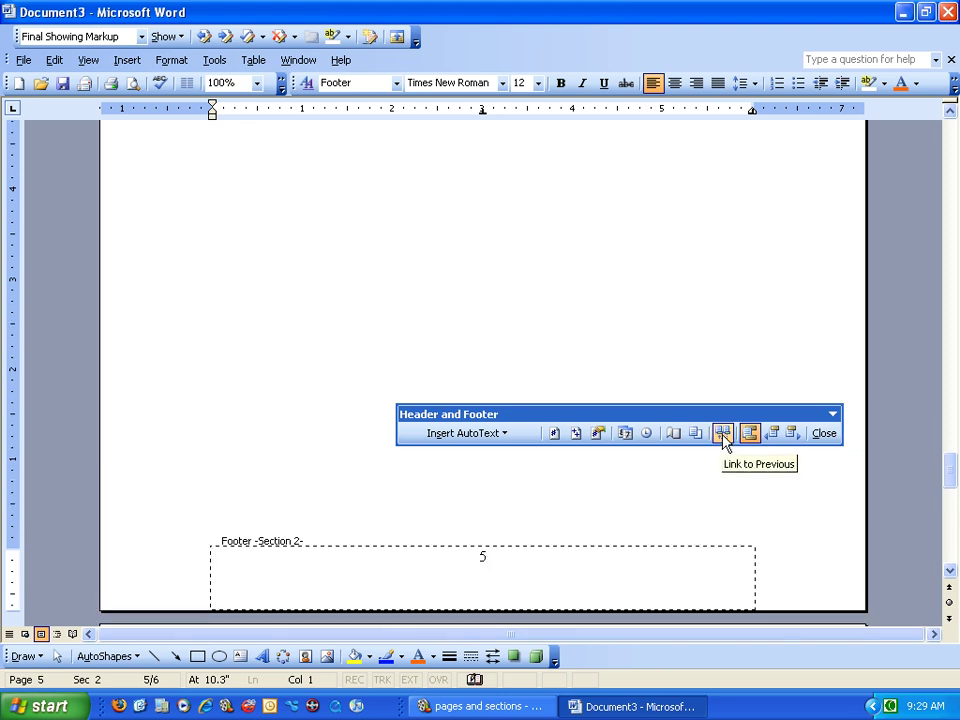
Delete the centered page number from the Section 2 footer
left_click(482, 557)
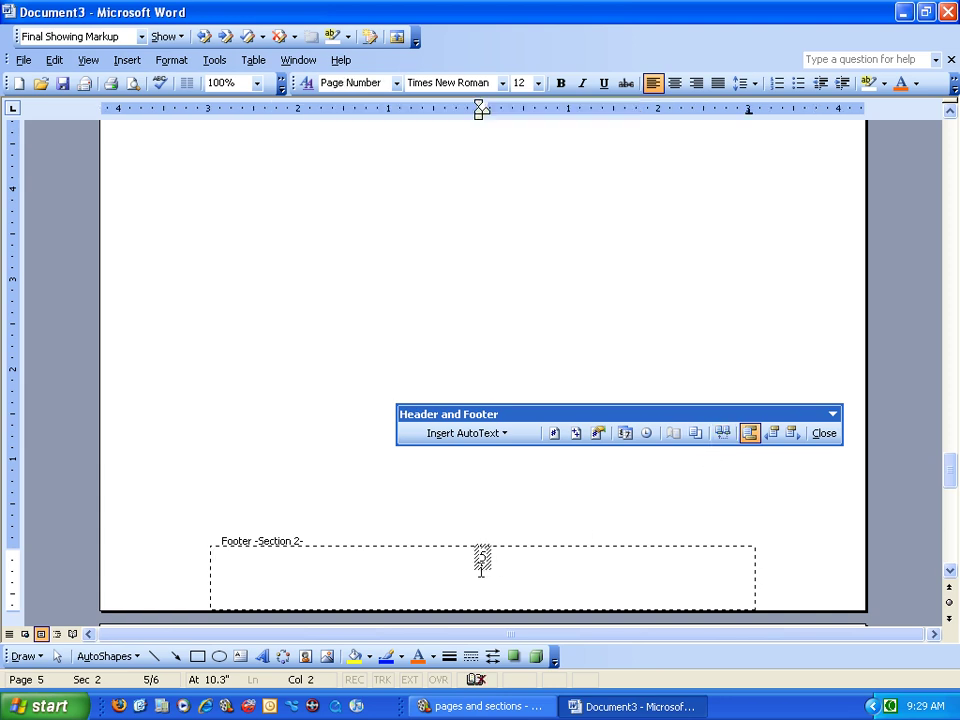
left_click(481, 562)
key("Delete")
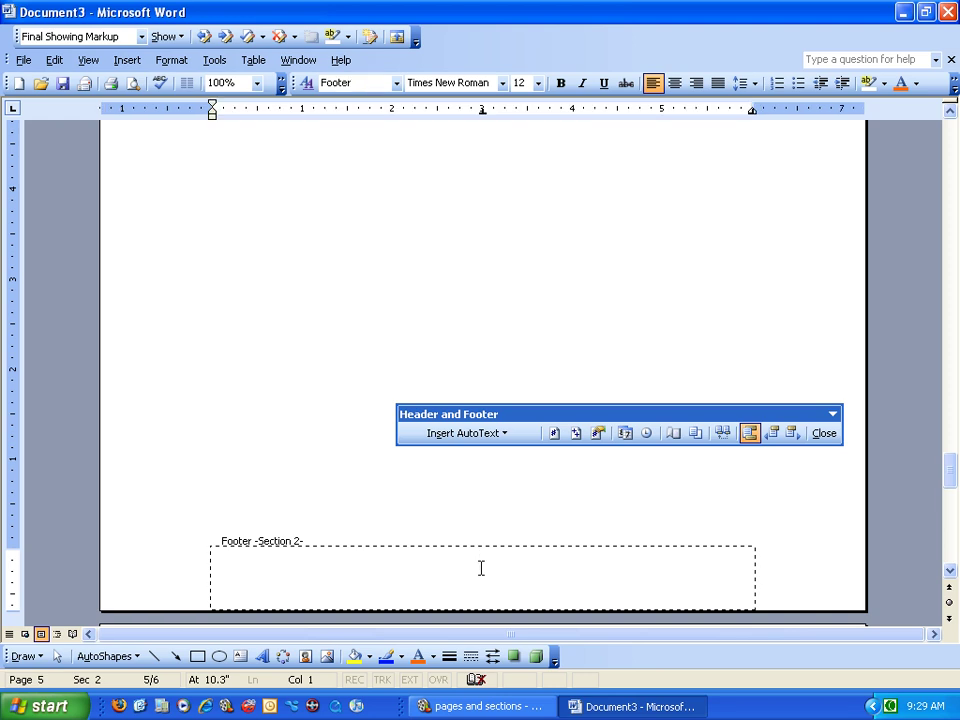
Compare the Section 1 and Section 2 footers and examine the Section 2 header's link to the previous section
scroll(479, 570, "up", 15)
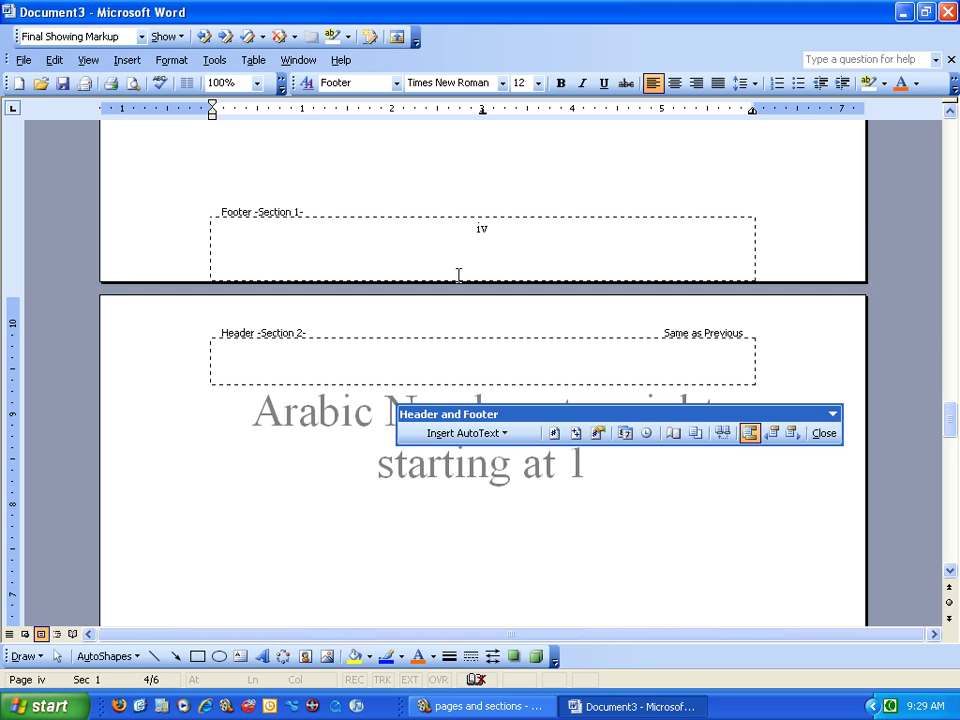
scroll(443, 267, "down", 5)
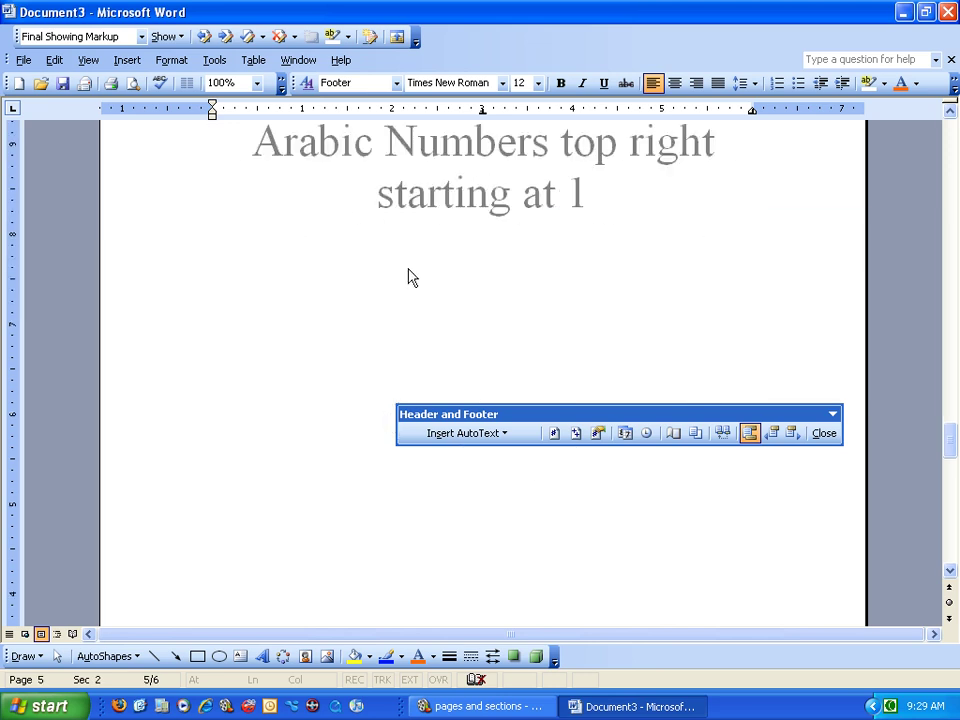
scroll(380, 370, "down", 9)
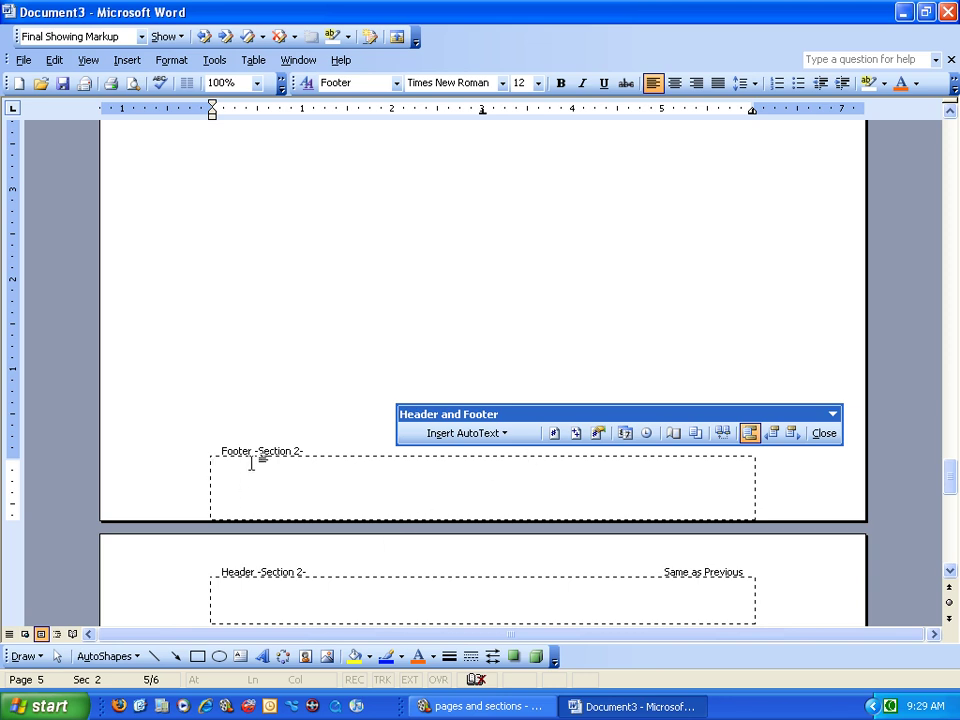
left_click_drag(652, 413, 641, 348)
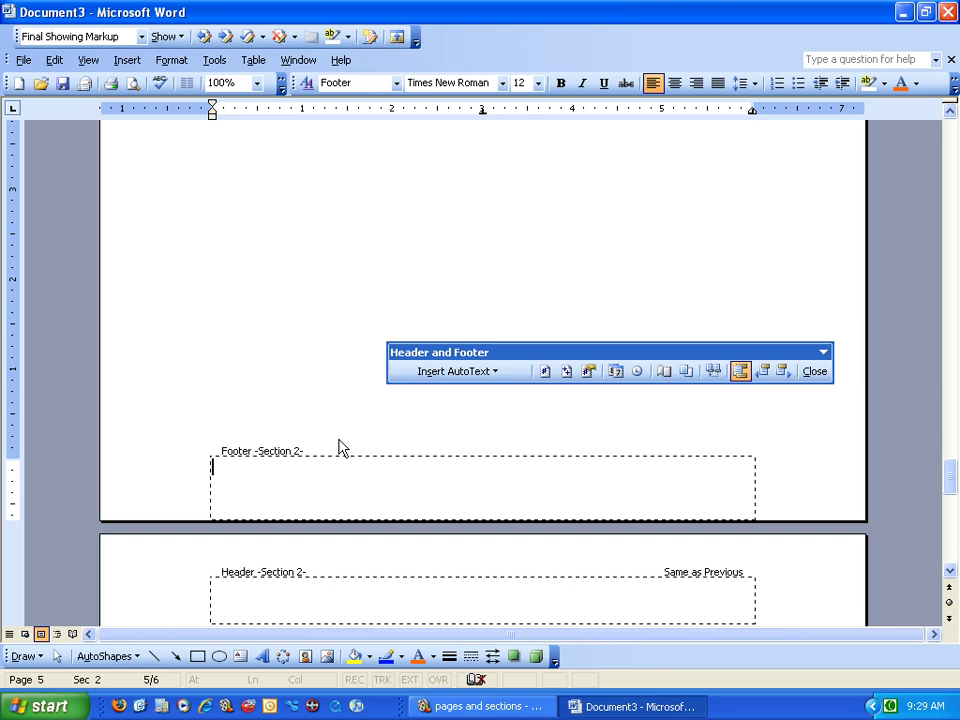
scroll(339, 440, "up", 8)
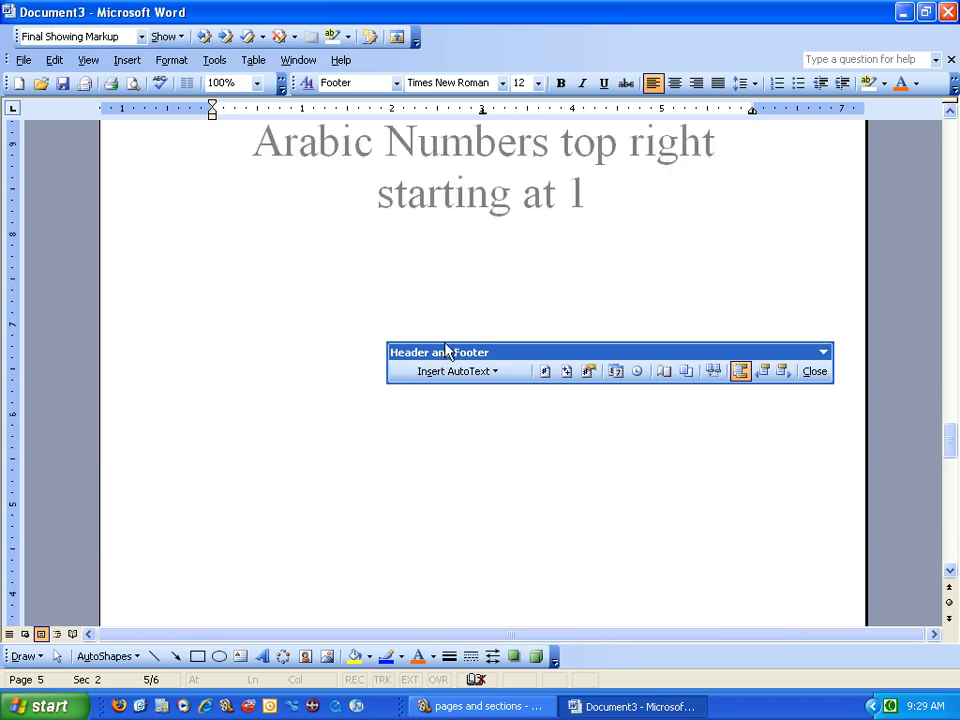
scroll(287, 350, "up", 4)
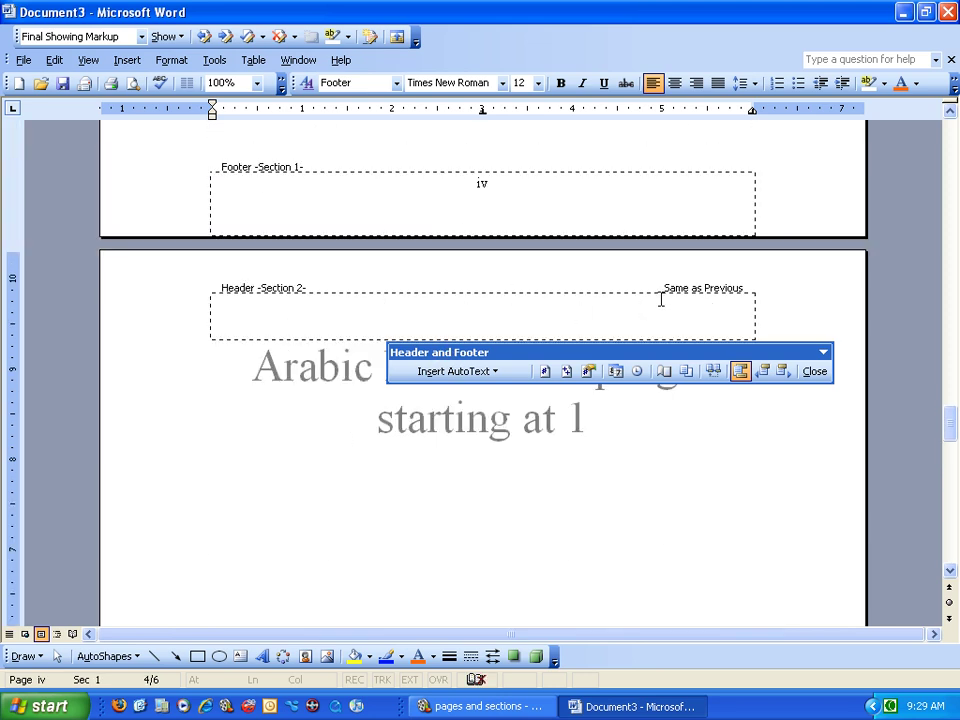
Place the cursor in the Section 2 header and turn off its link to the previous section
left_click_drag(624, 354, 595, 521)
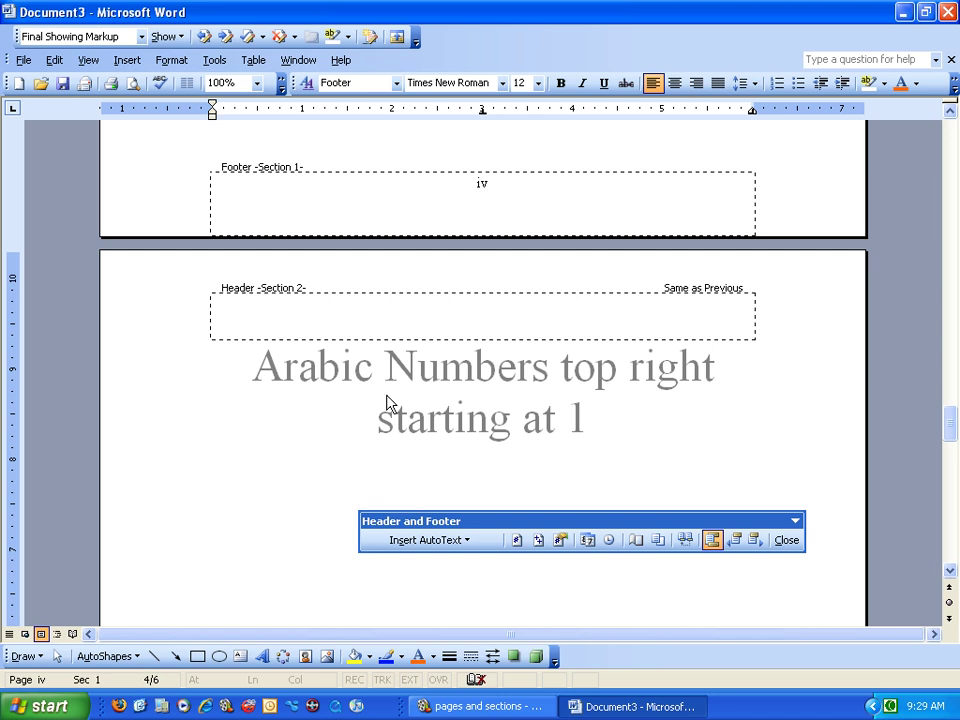
left_click(491, 317)
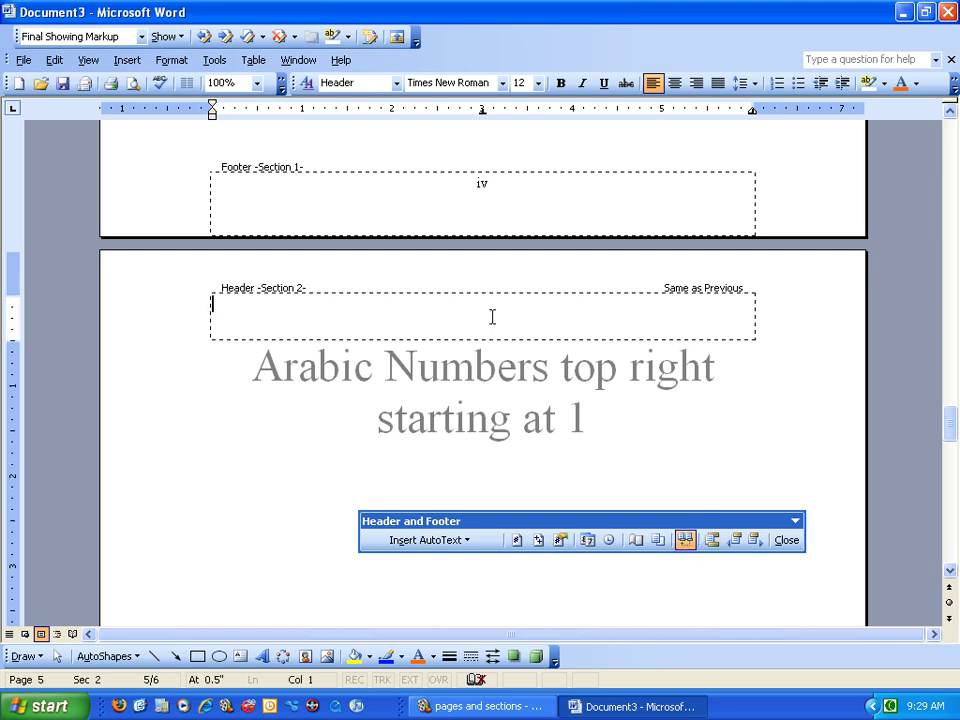
left_click(685, 541)
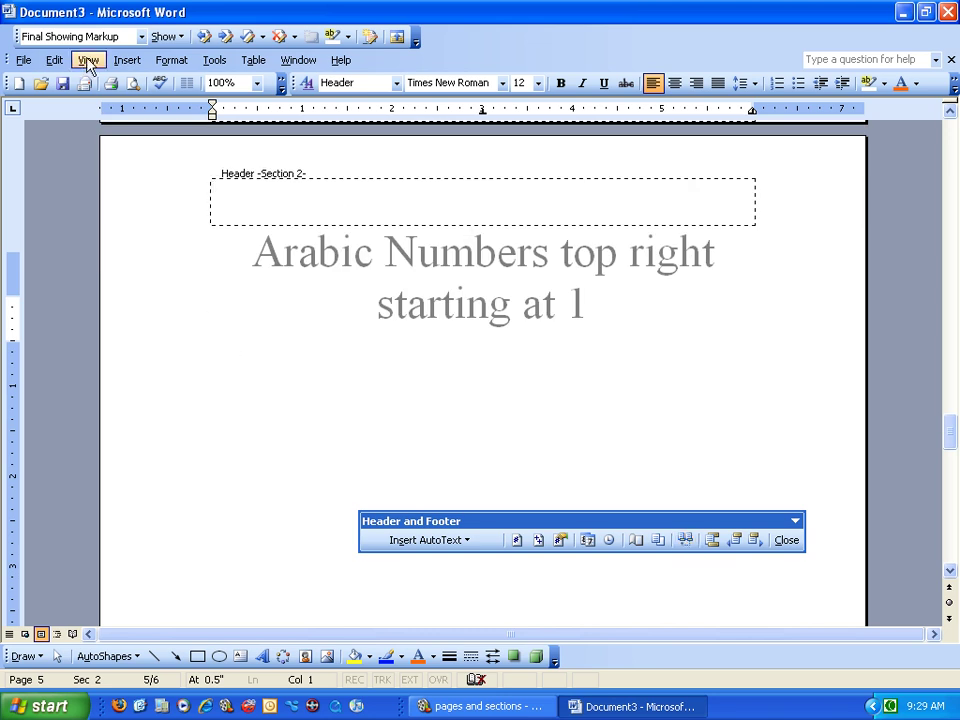
Insert right-aligned page numbers in the Section 2 header, shown on the first page, in 1, 2, 3 format starting at 1
left_click(125, 61)
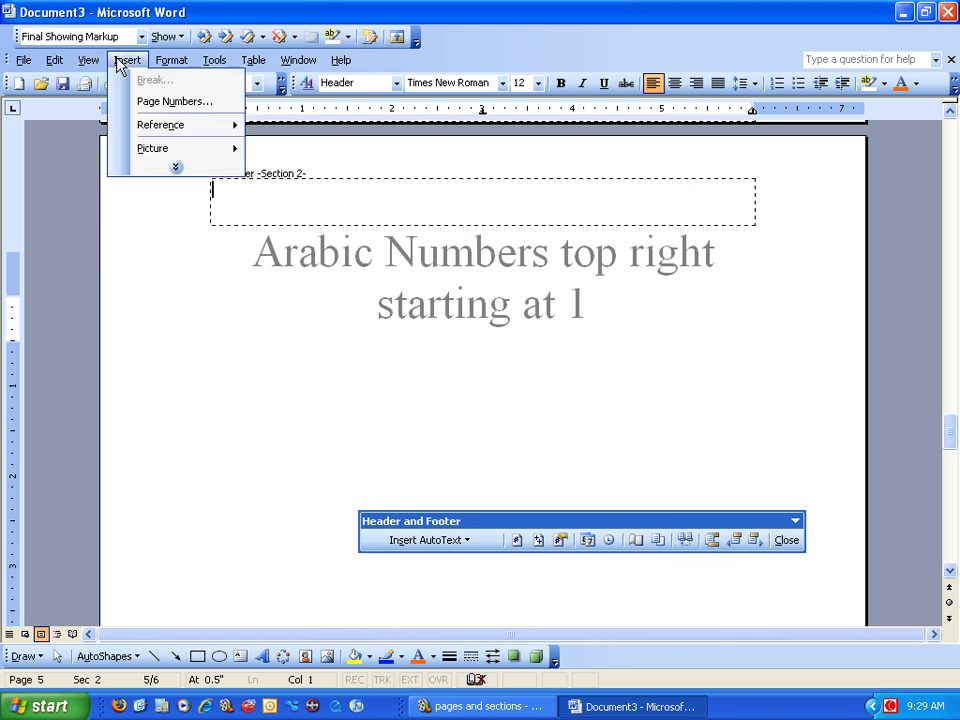
left_click(141, 102)
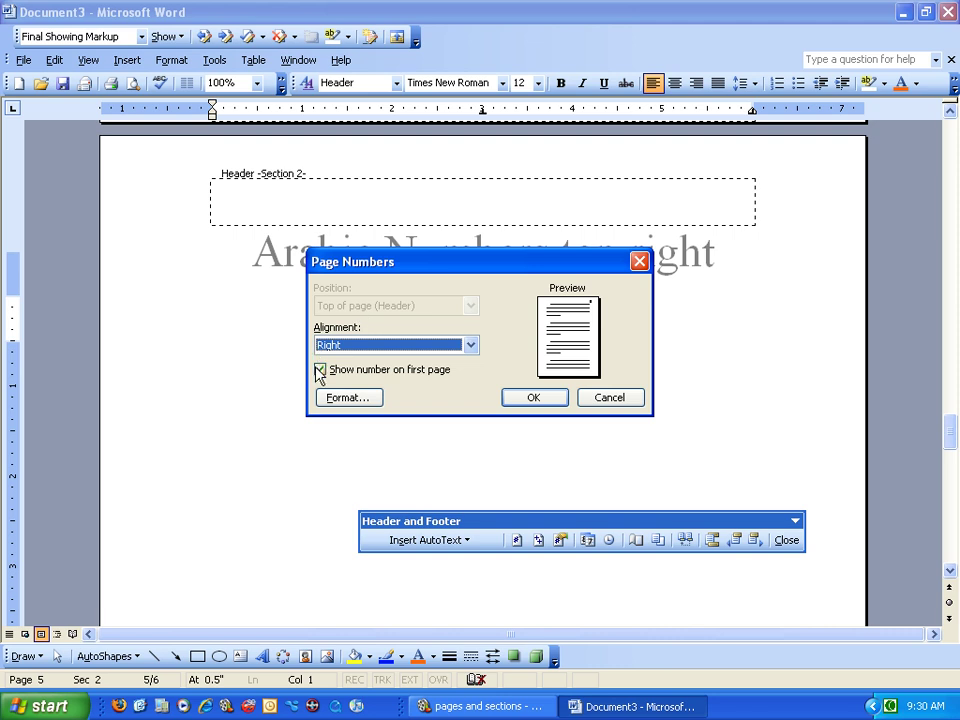
left_click(333, 399)
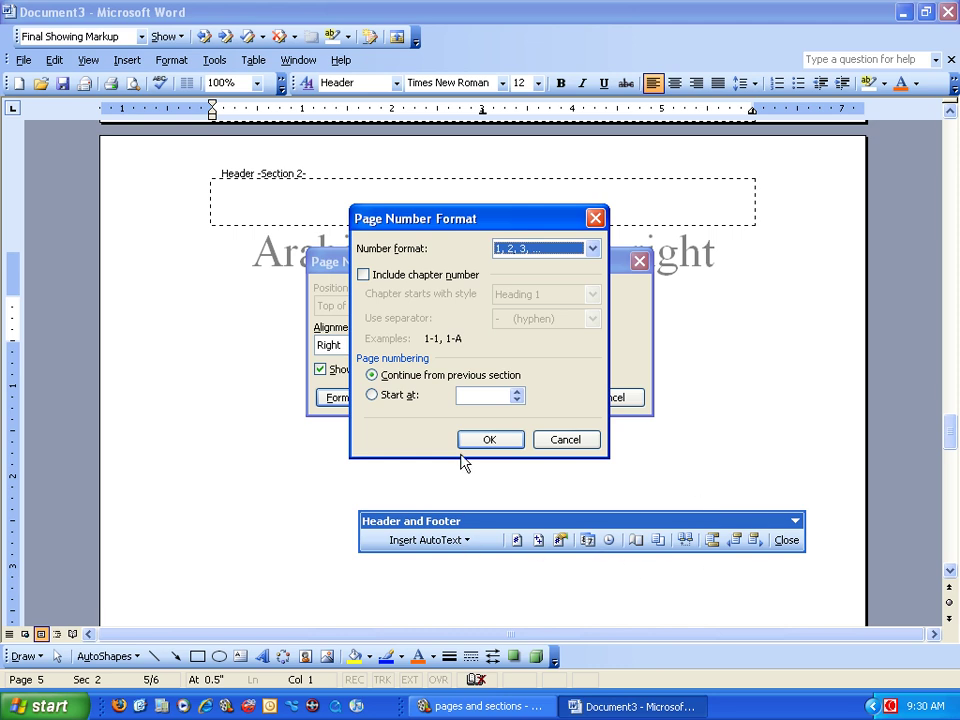
left_click(370, 398)
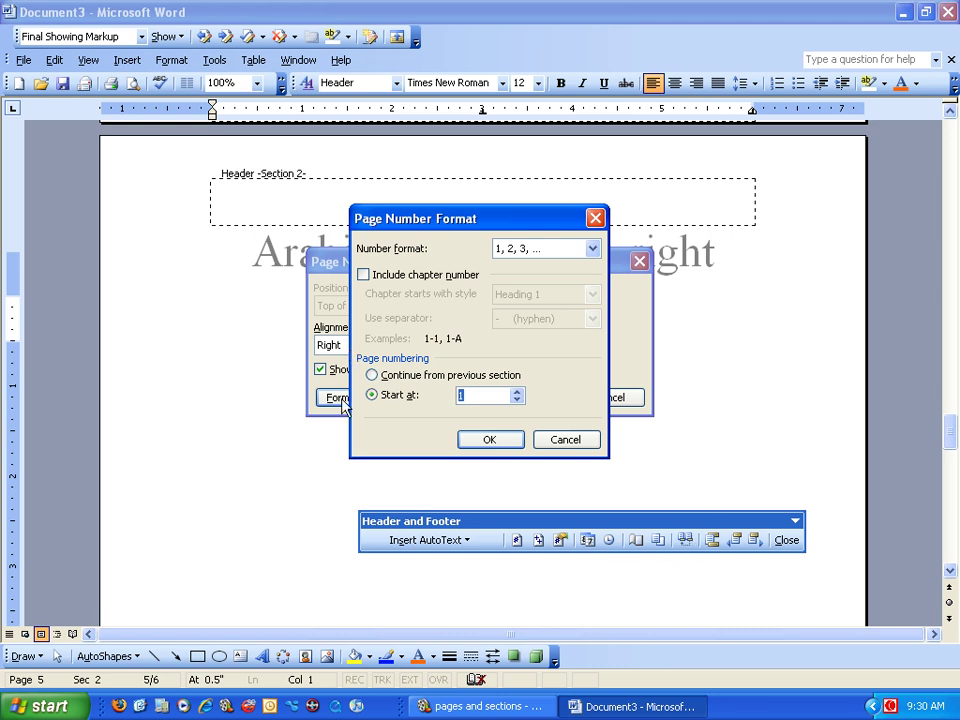
left_click(470, 445)
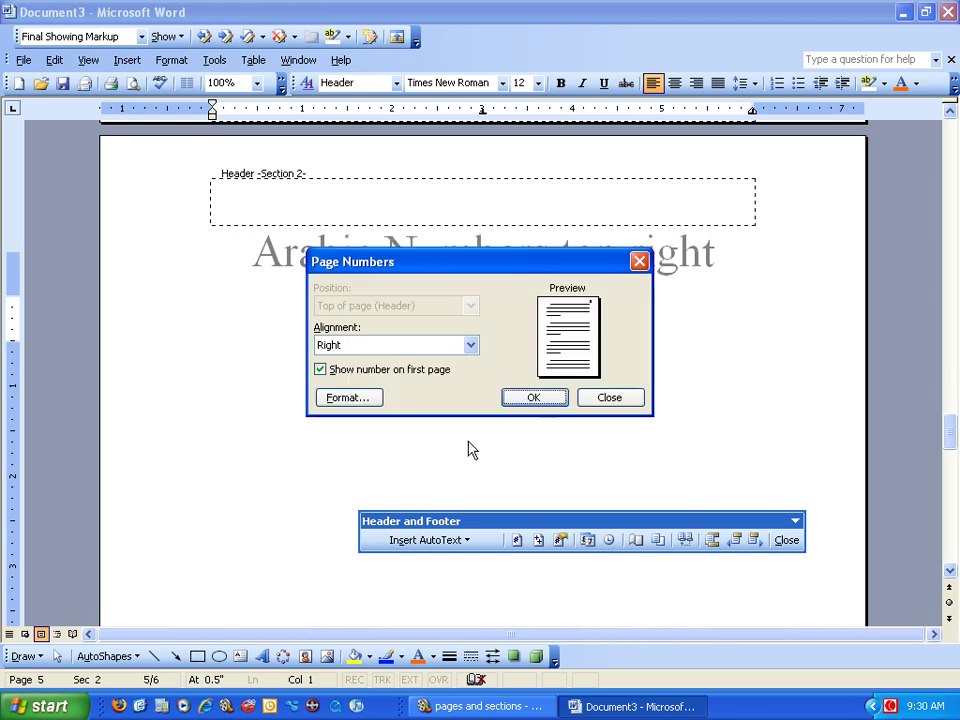
left_click(508, 396)
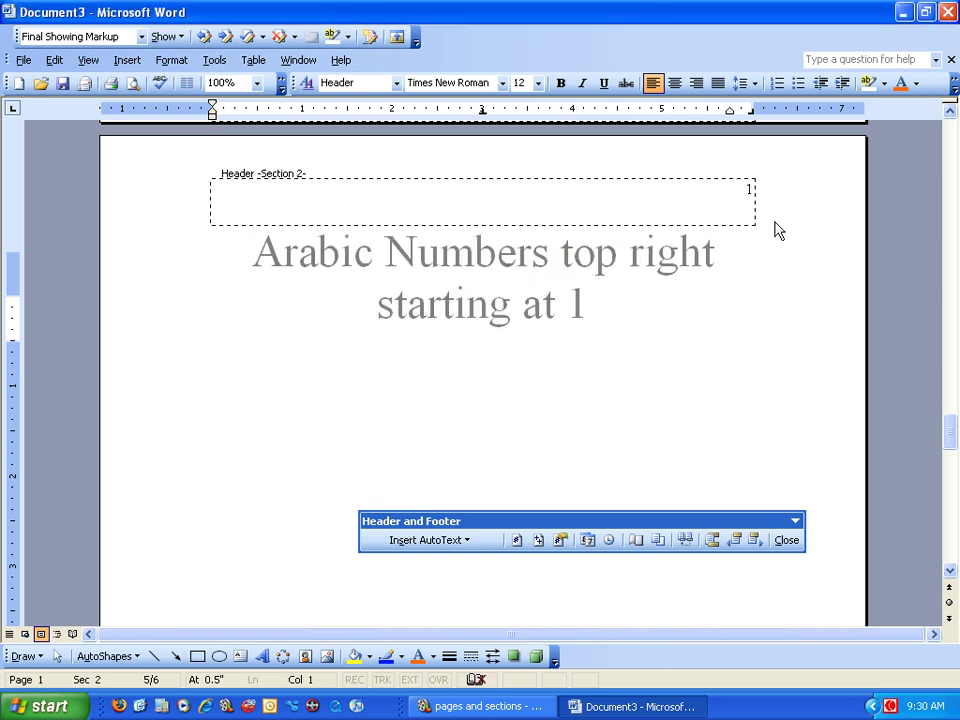
Review the Section 1 headers and footers on the preceding pages, and leave header and footer editing
scroll(694, 251, "up", 10)
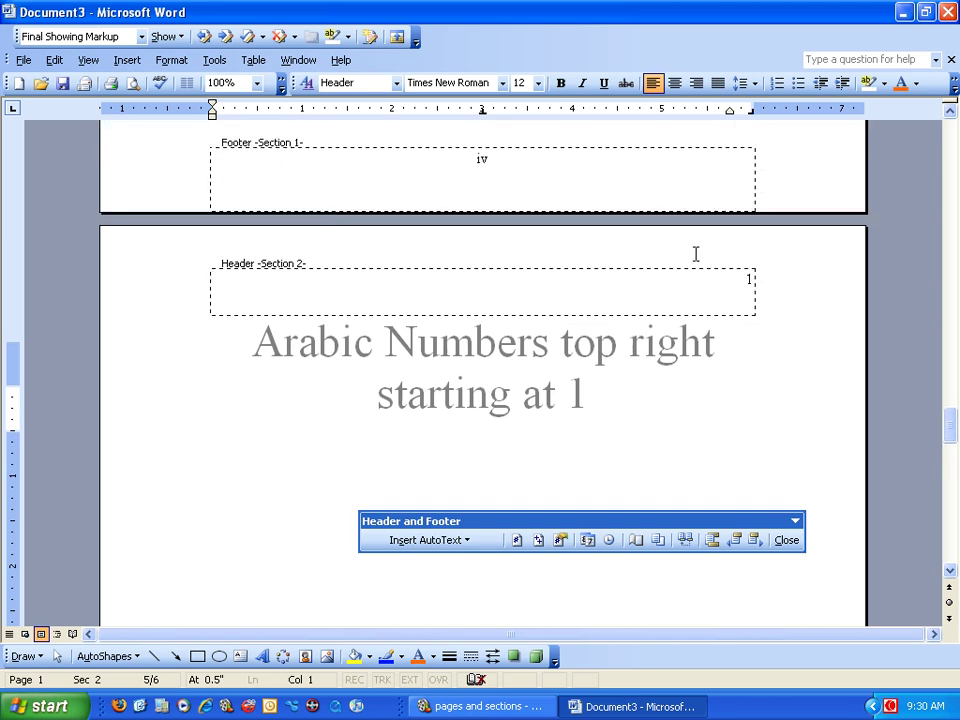
scroll(697, 265, "up", 5)
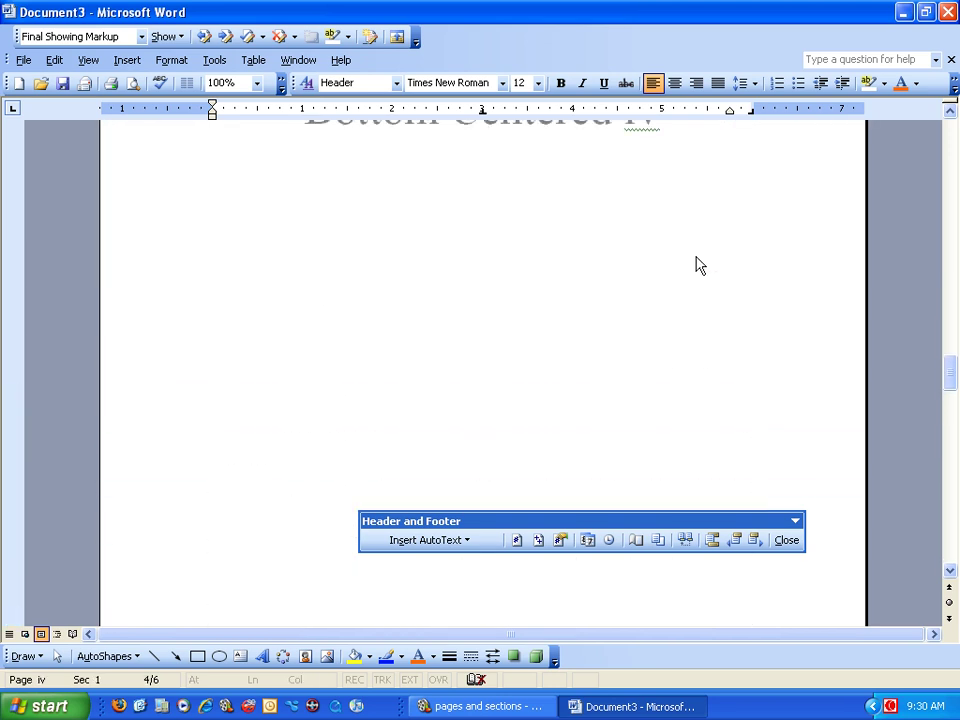
scroll(683, 210, "up", 12)
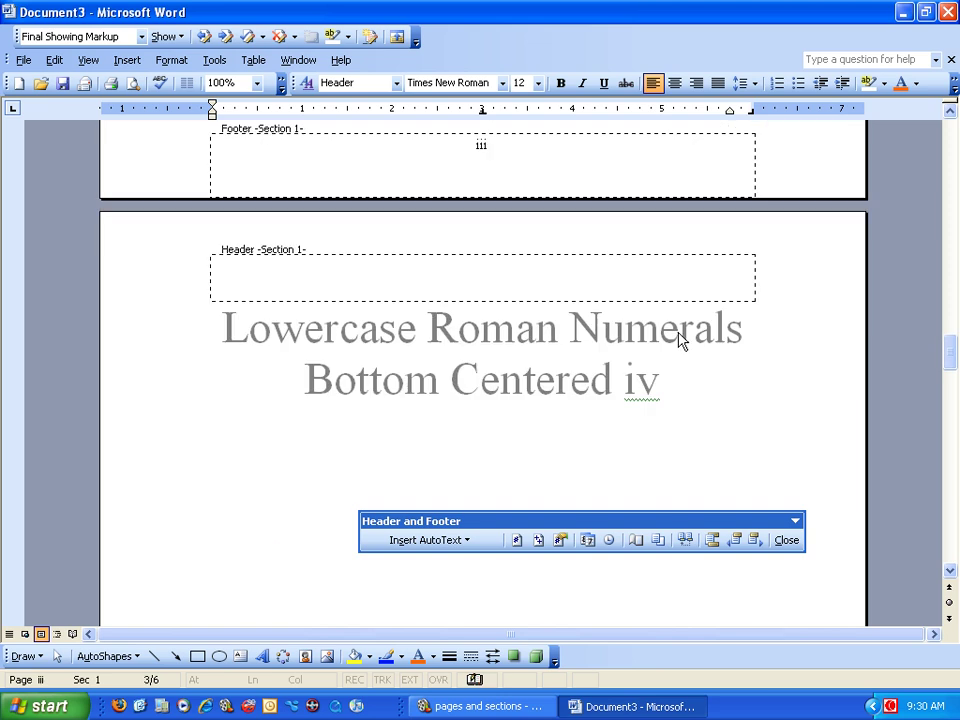
left_click(786, 540)
Check the page numbering from the title page through the Roman-numeral pages to the first Arabic-numbered page of Section 2
scroll(707, 515, "up", 10)
scroll(706, 511, "up", 15)
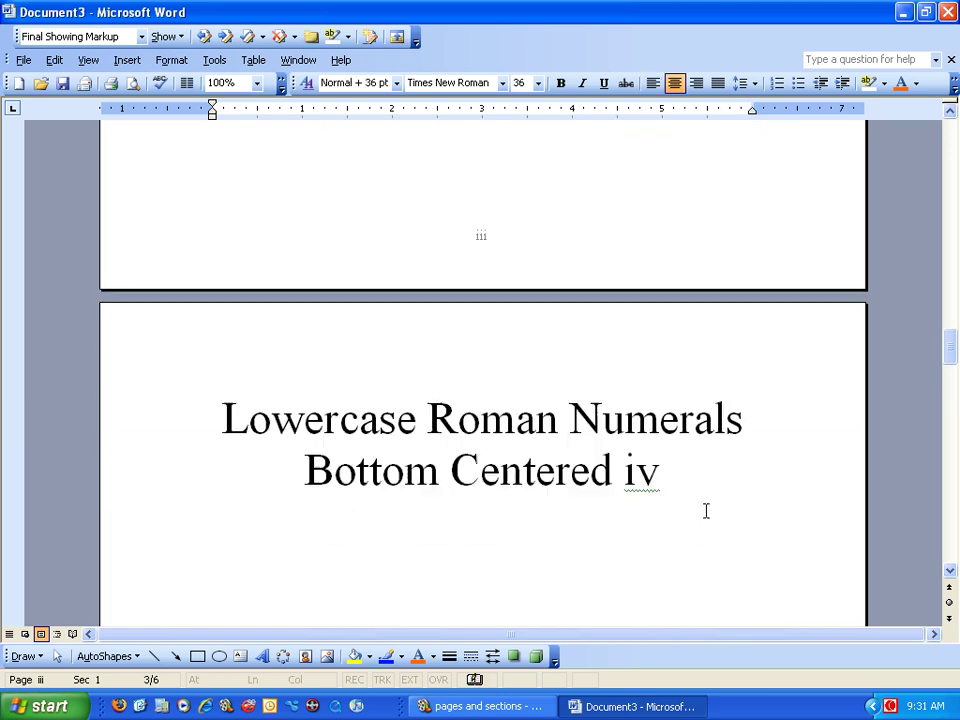
scroll(706, 511, "up", 12)
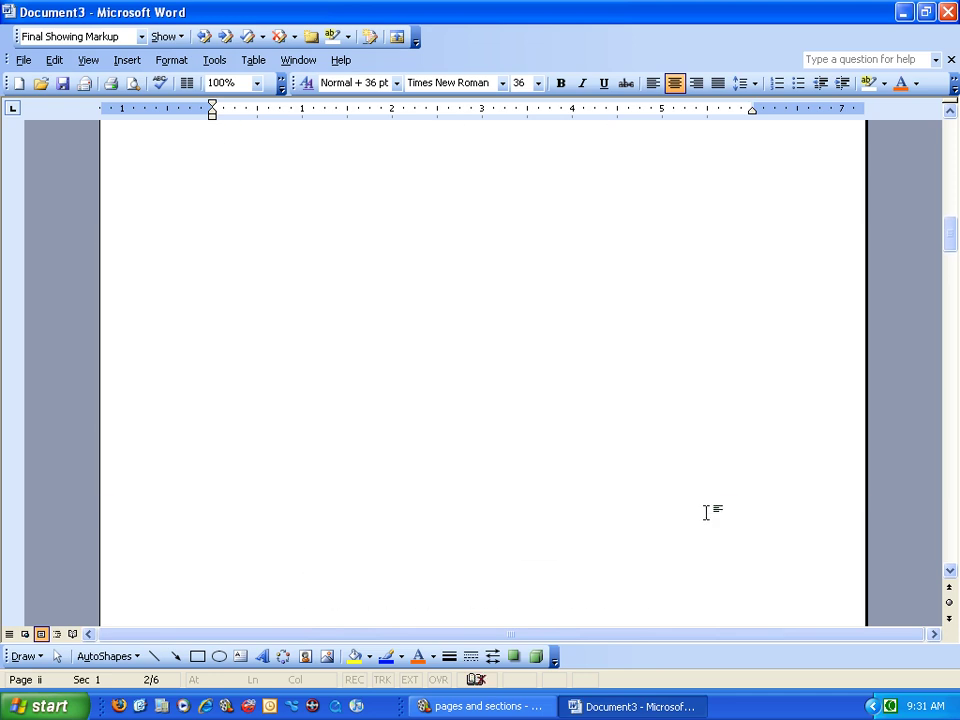
scroll(706, 511, "up", 10)
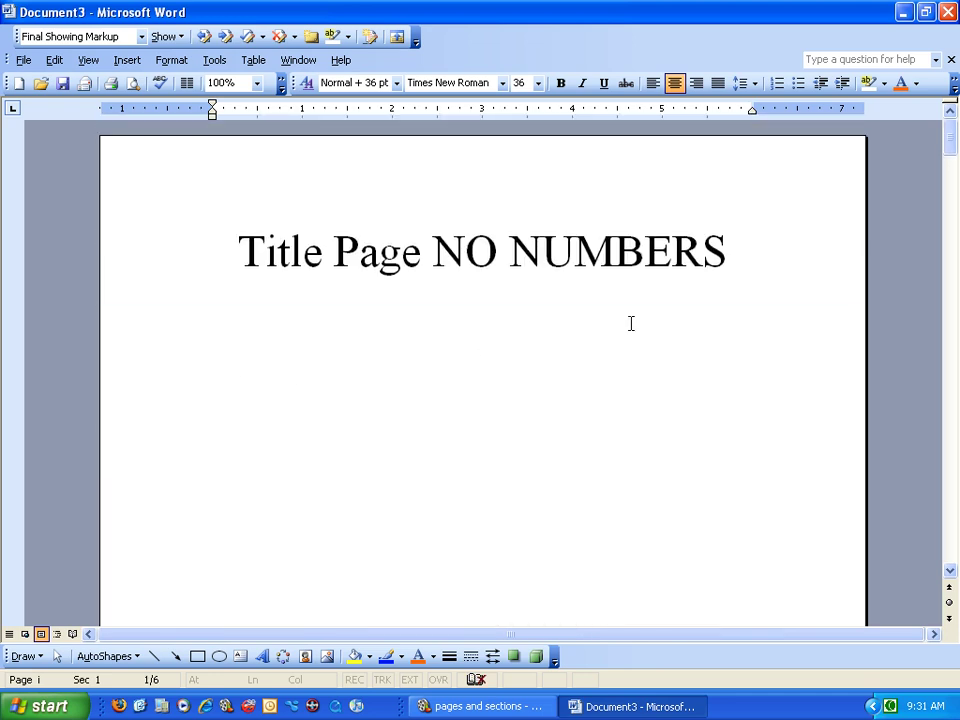
scroll(583, 409, "down", 18)
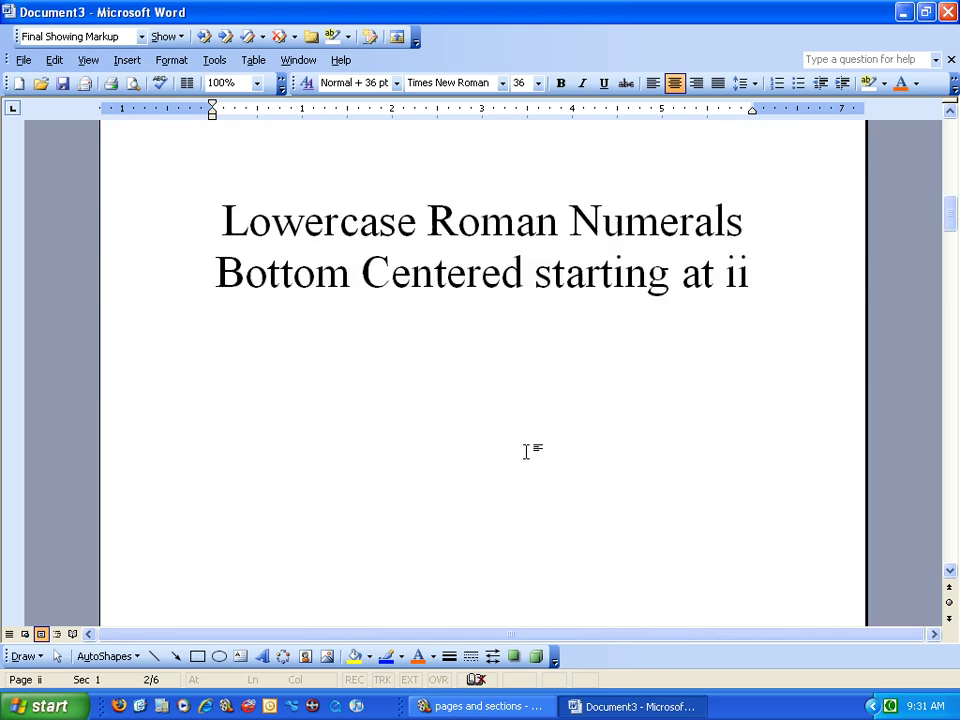
scroll(526, 451, "down", 10)
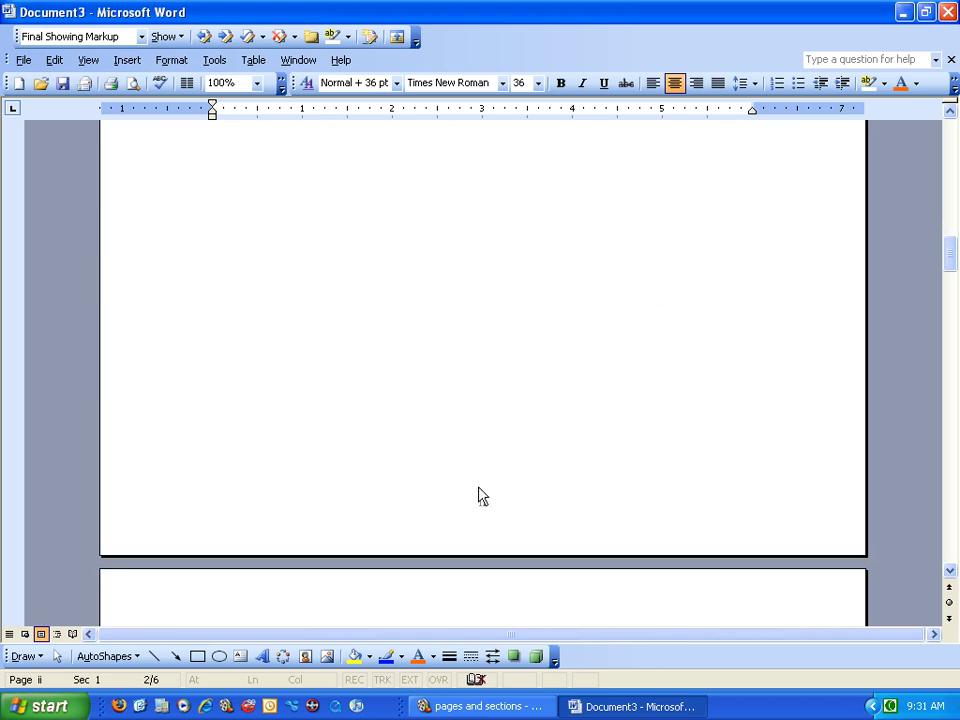
scroll(484, 505, "down", 6)
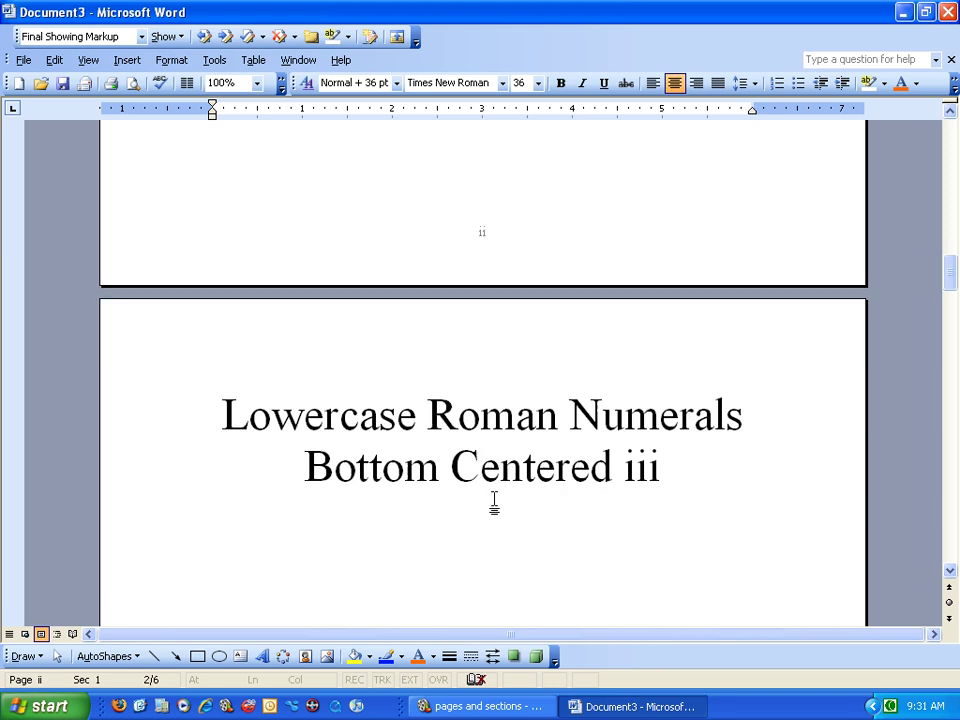
scroll(494, 505, "down", 15)
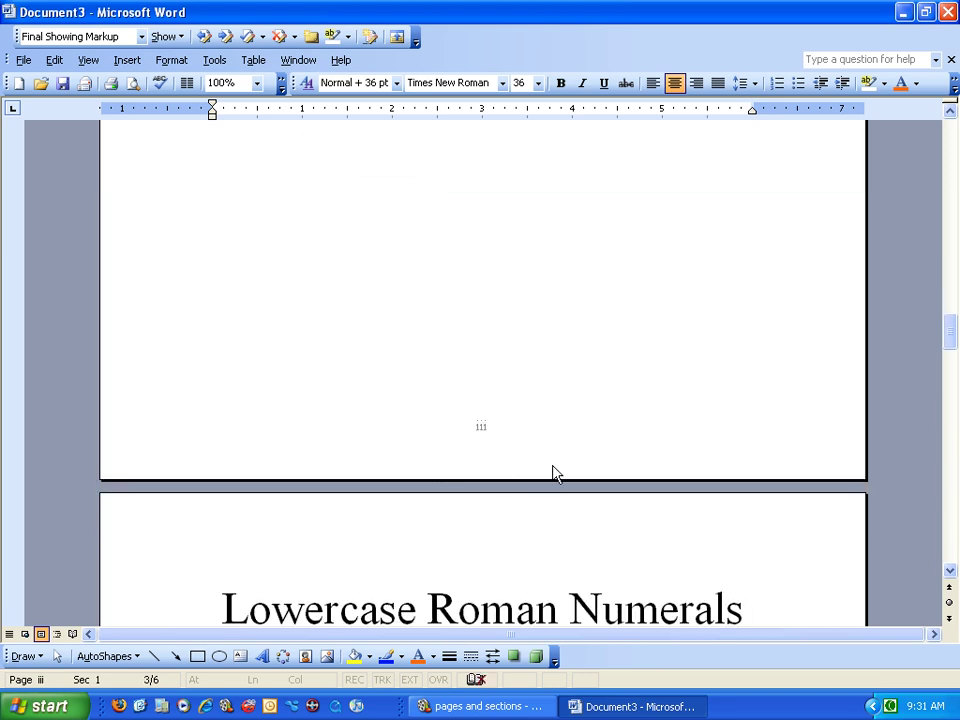
scroll(556, 473, "down", 15)
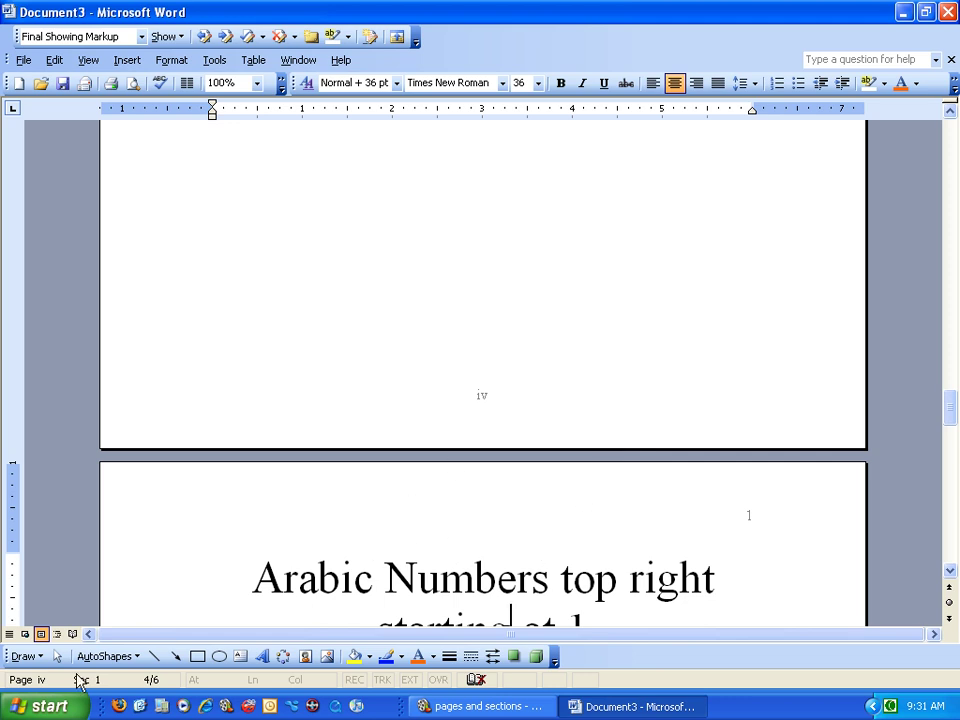
left_click(393, 620)
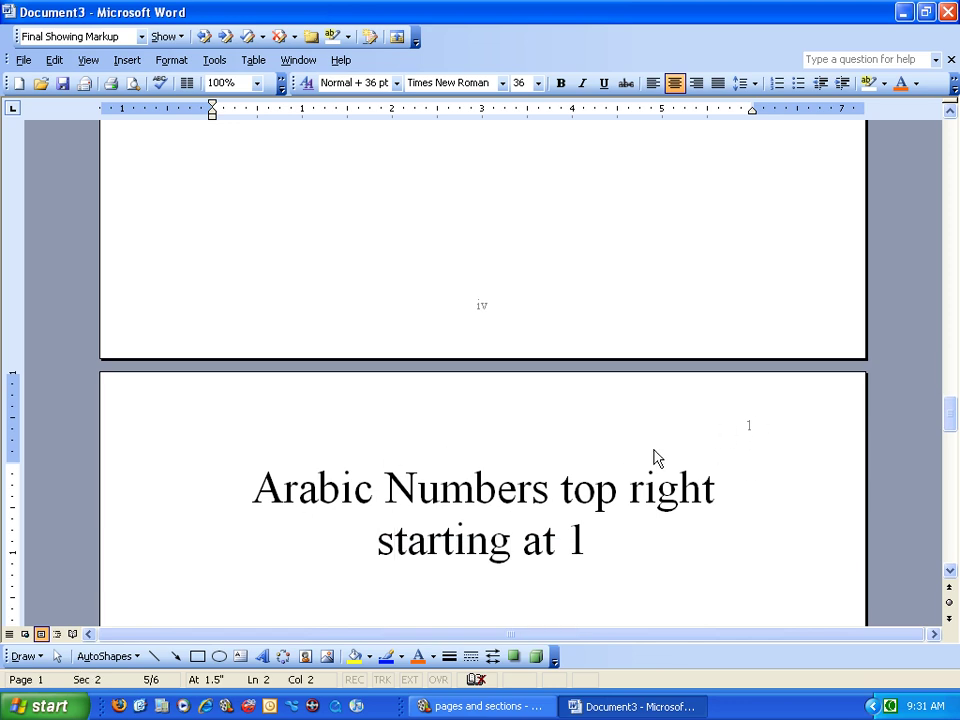
scroll(568, 521, "down", 12)
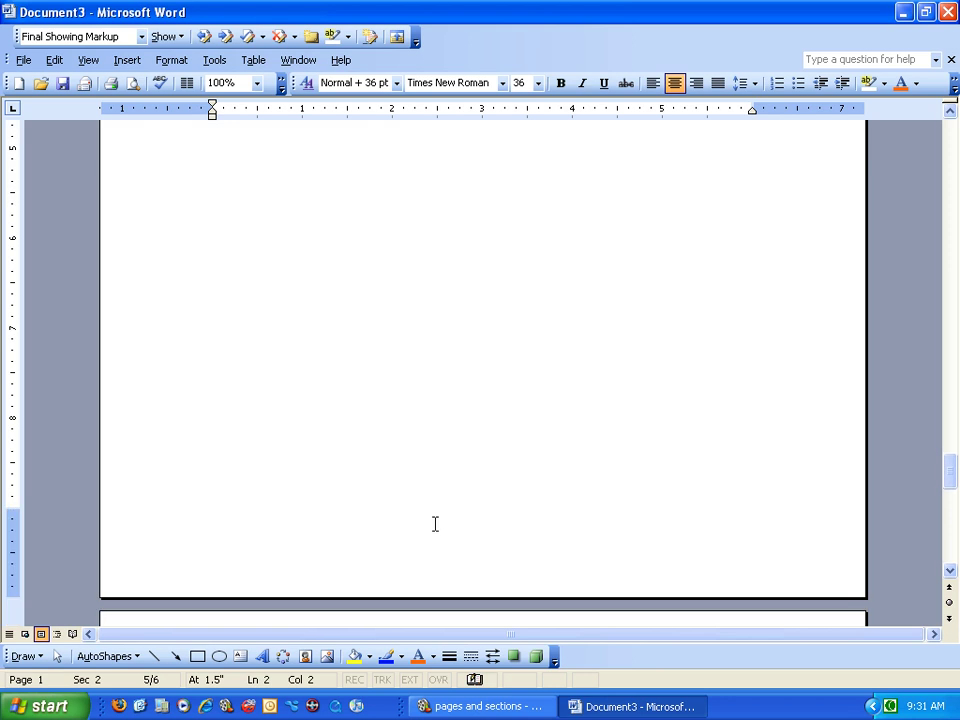